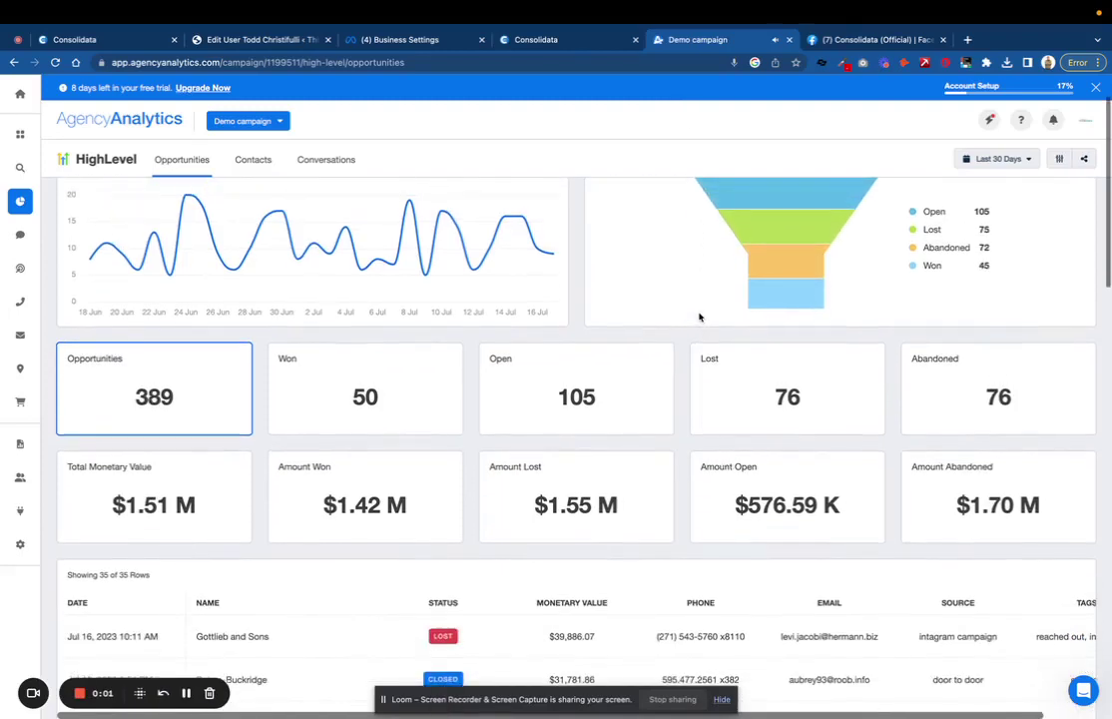
# Step: Switch to the Consolidata dashboard showing $5,777 revenue, 37 leads and 6 deals won
pyautogui.scroll(2, 699, 317)
pyautogui.moveTo(587, 5)
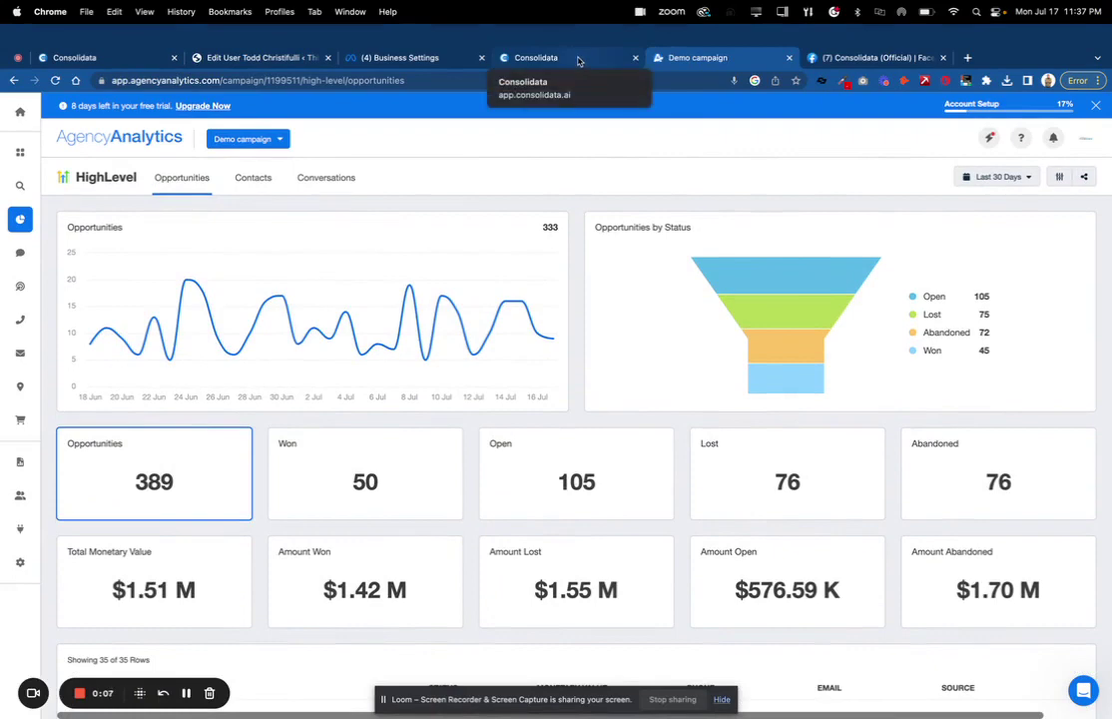
pyautogui.click(578, 61)
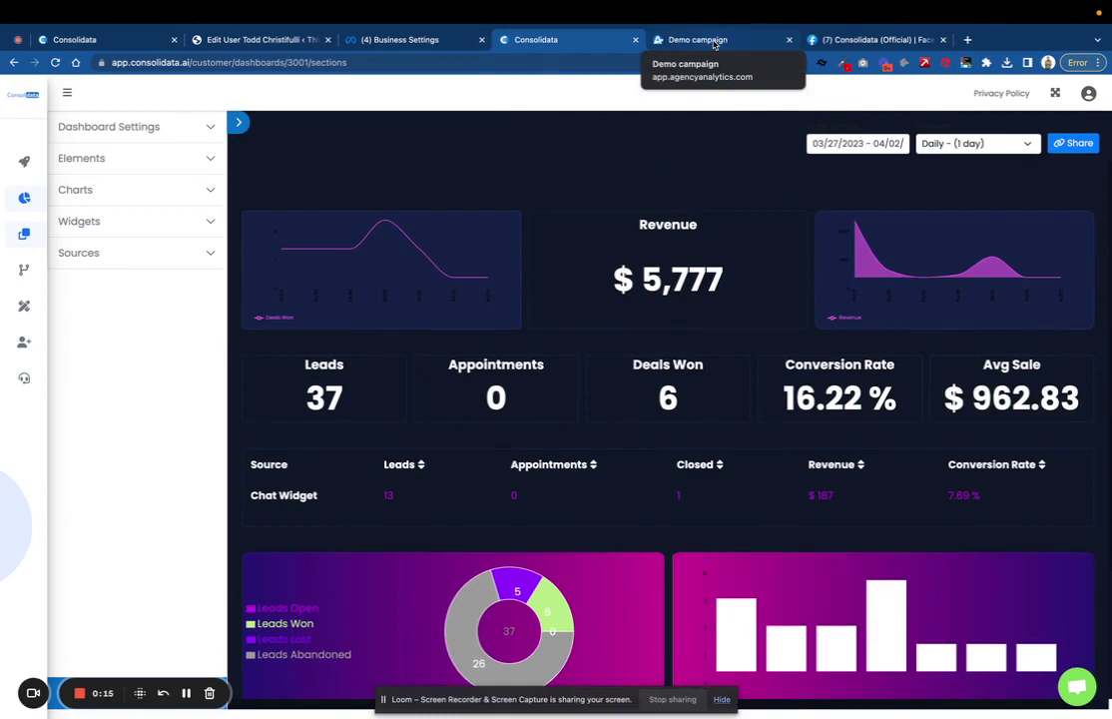
# Step: Return to the Demo campaign's HighLevel Opportunities report and review its funnel and totals
pyautogui.click(713, 45)
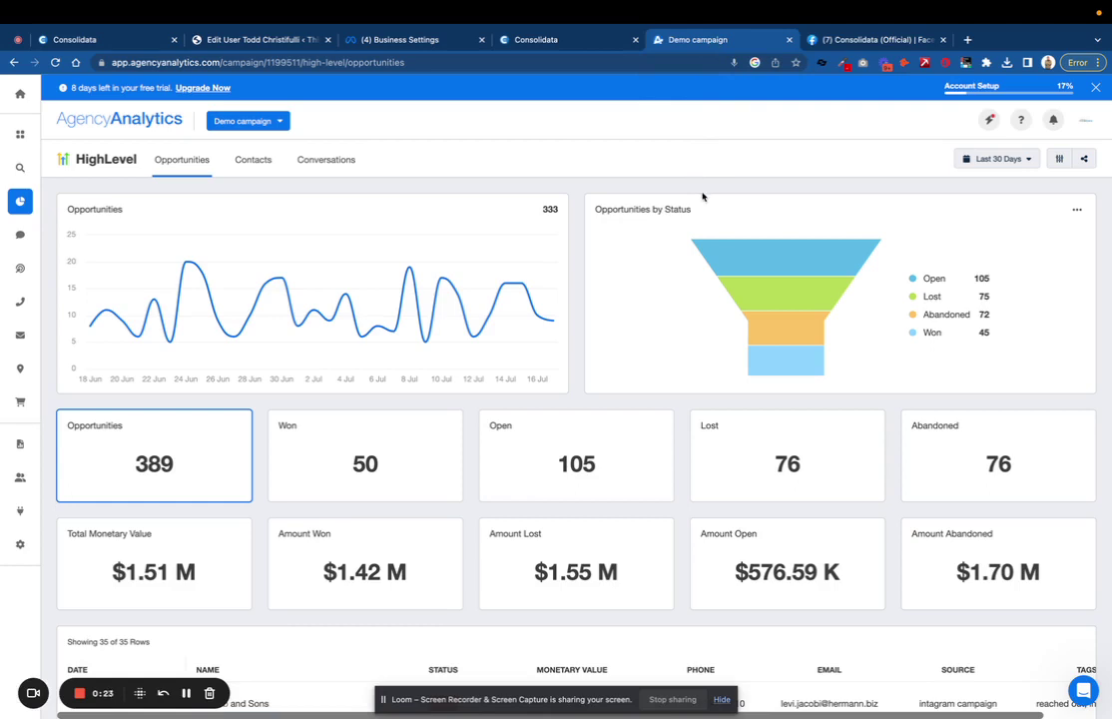
pyautogui.scroll(-3, 700, 208)
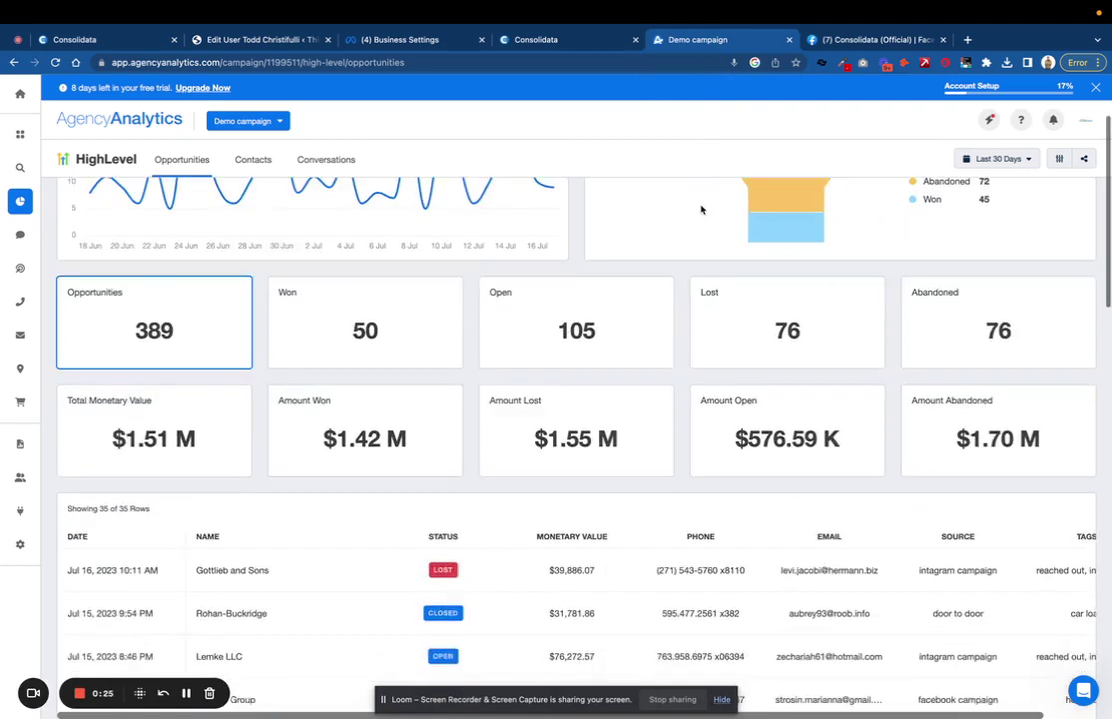
pyautogui.scroll(-3, 701, 208)
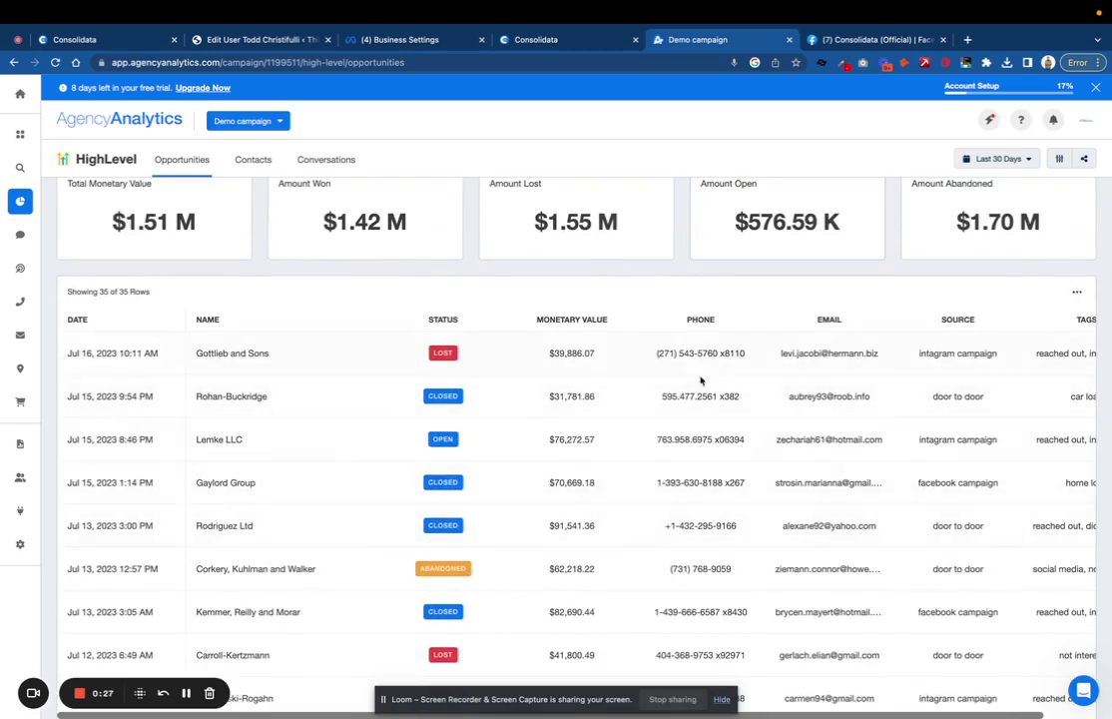
pyautogui.hscroll(2, 678, 379)
pyautogui.hscroll(-2, 599, 377)
pyautogui.scroll(1, 476, 406)
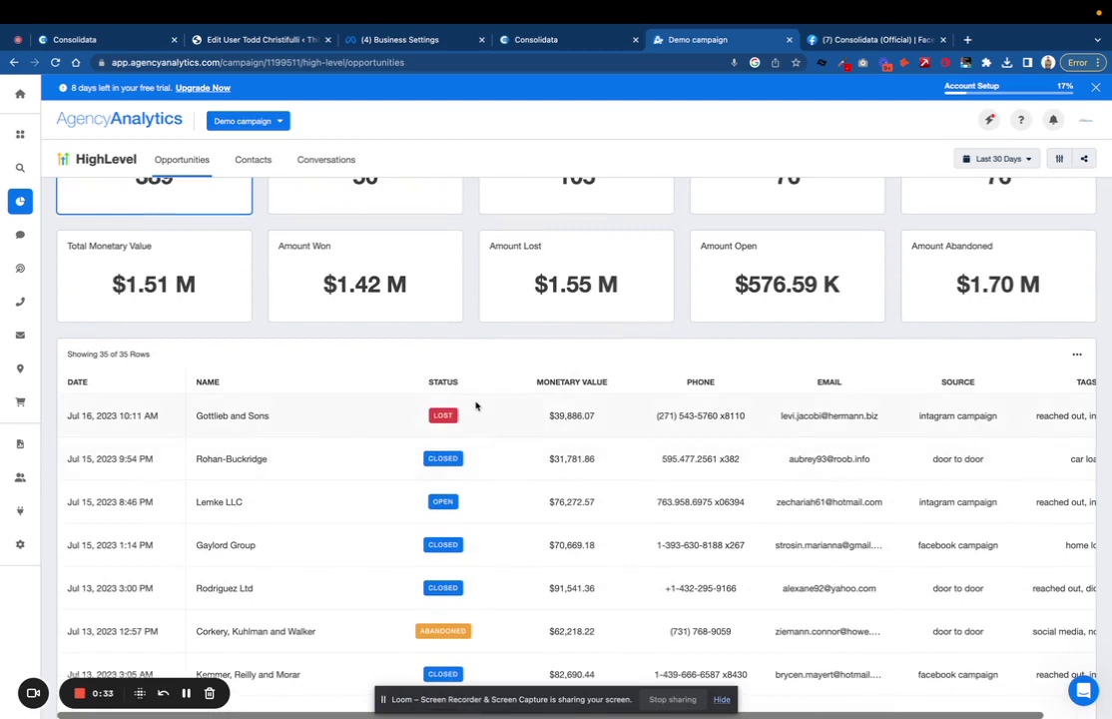
pyautogui.scroll(4, 479, 369)
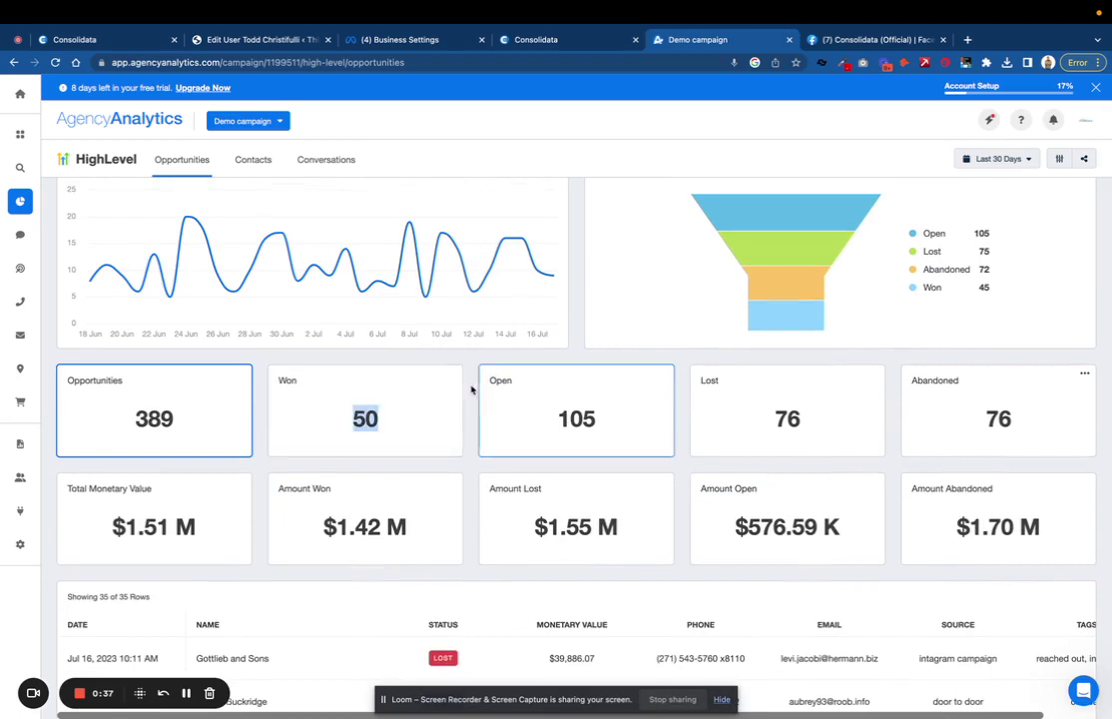
pyautogui.scroll(1, 465, 365)
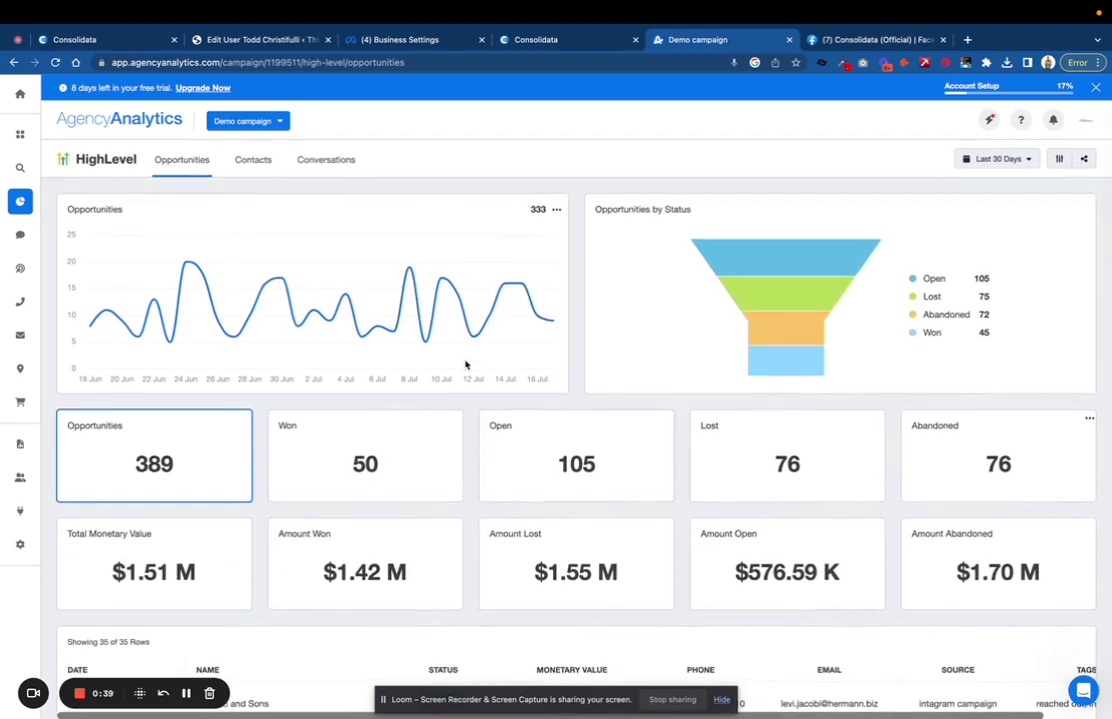
# Step: Check the Opportunities chart's options menu, leave it unchanged, and review the deals below
pyautogui.moveTo(440, 316)
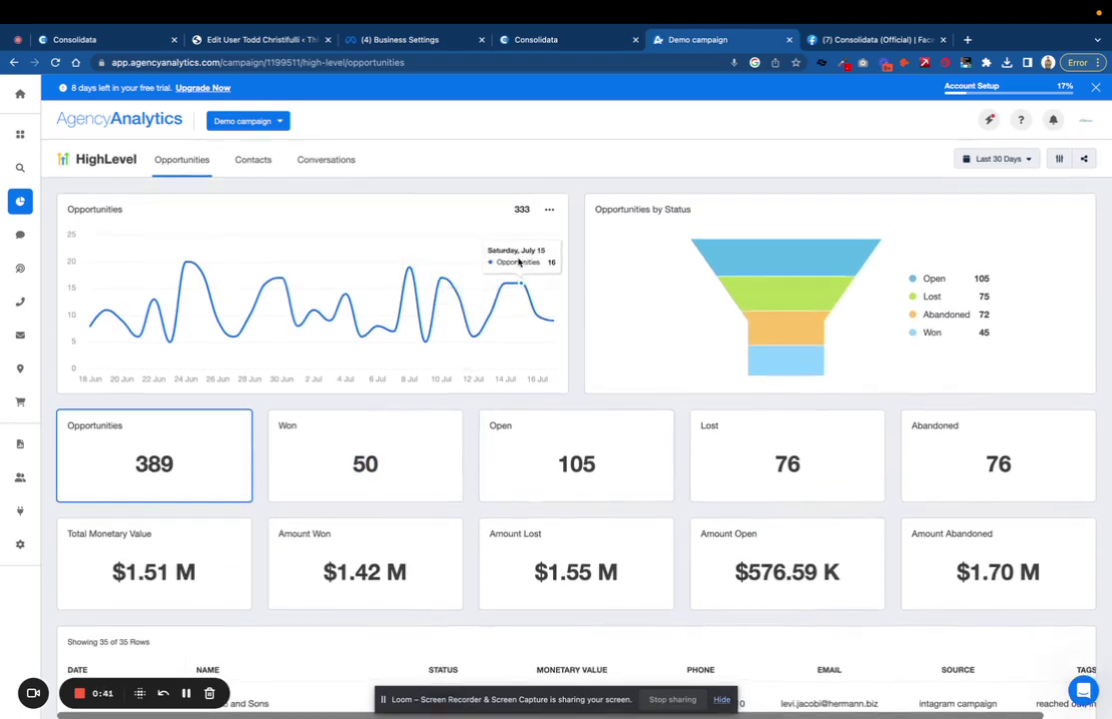
pyautogui.click(548, 210)
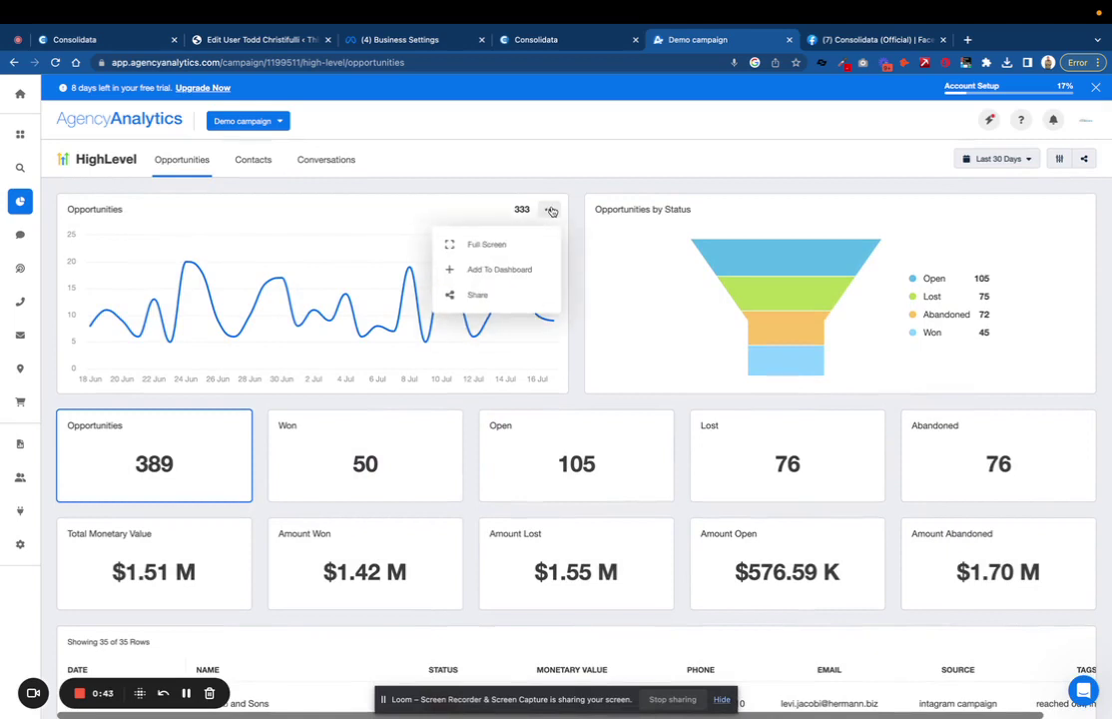
pyautogui.click(569, 199)
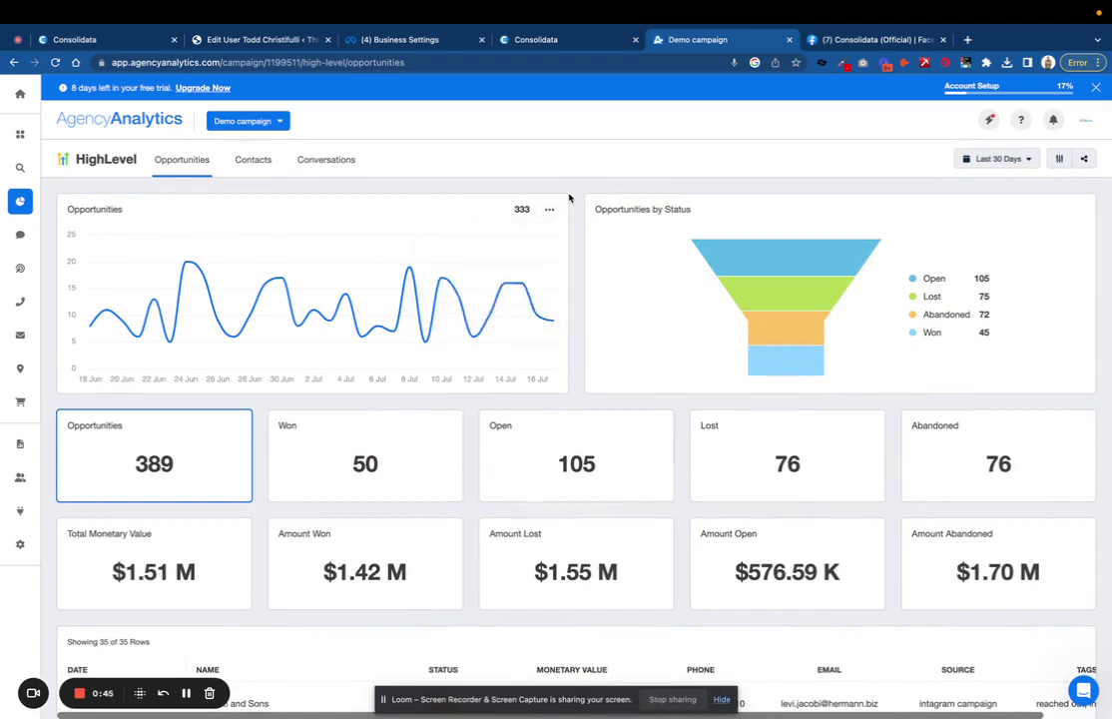
pyautogui.moveTo(479, 343)
pyautogui.scroll(-1, 587, 410)
pyautogui.scroll(-5, 587, 410)
pyautogui.scroll(6, 587, 410)
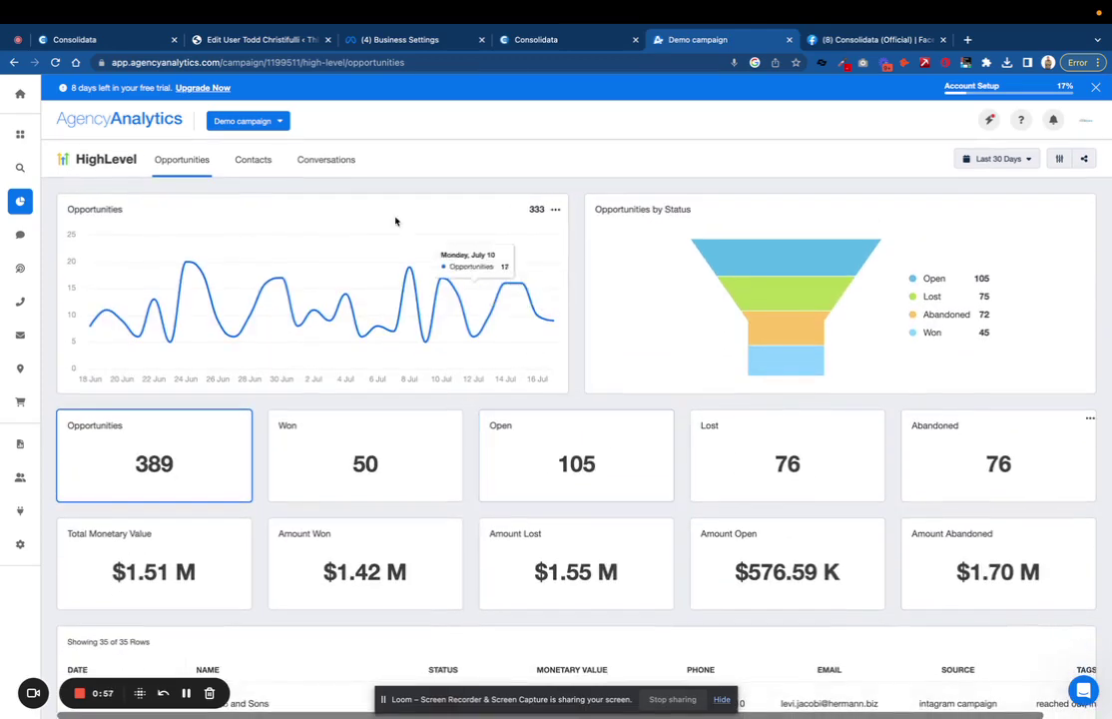
# Step: Show the HighLevel Conversations report and browse its 394 conversations and 35-row message table
pyautogui.click(330, 166)
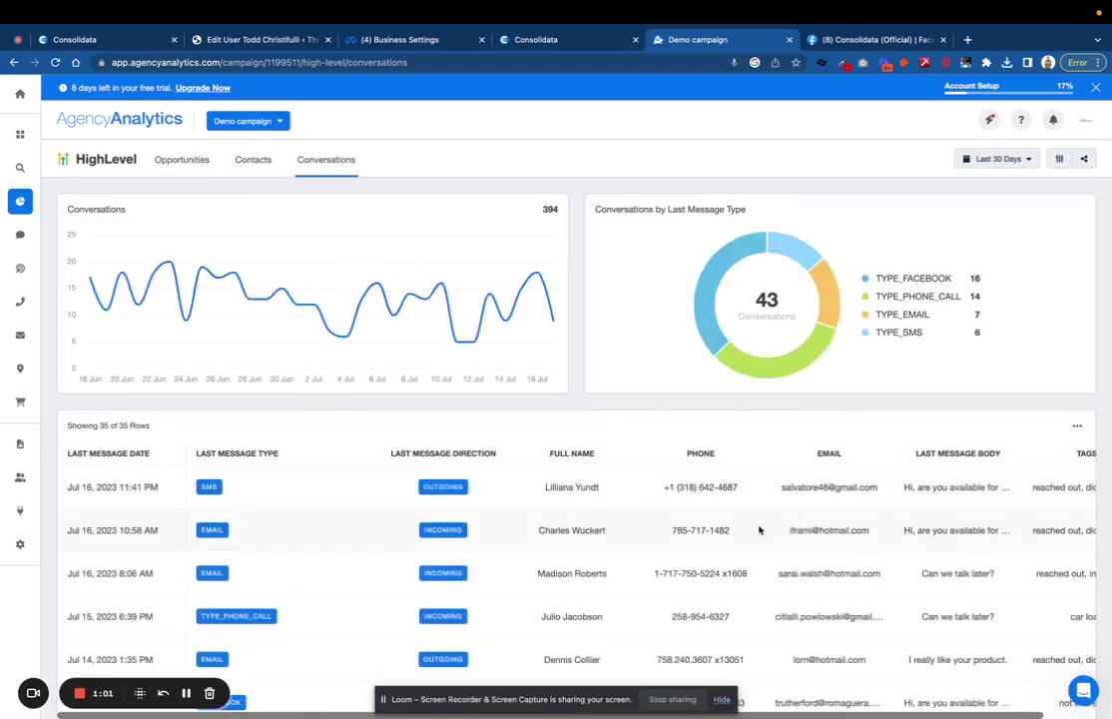
pyautogui.hscroll(2, 882, 556)
pyautogui.hscroll(-2, 883, 556)
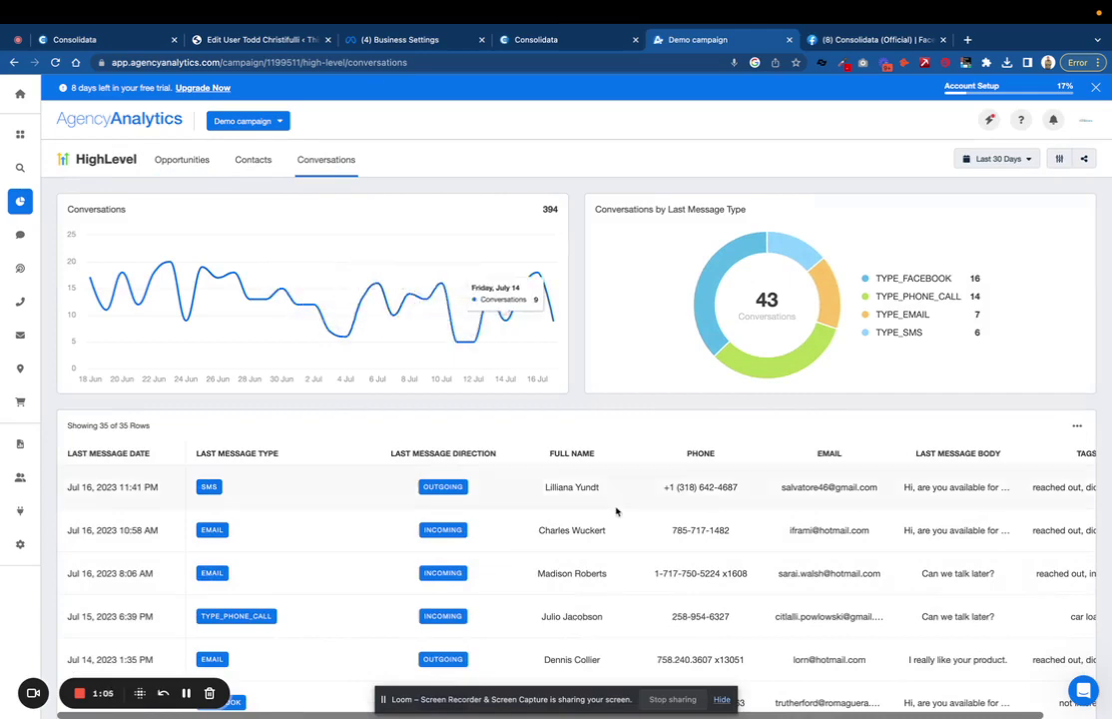
pyautogui.scroll(-1, 615, 509)
pyautogui.scroll(-1, 615, 510)
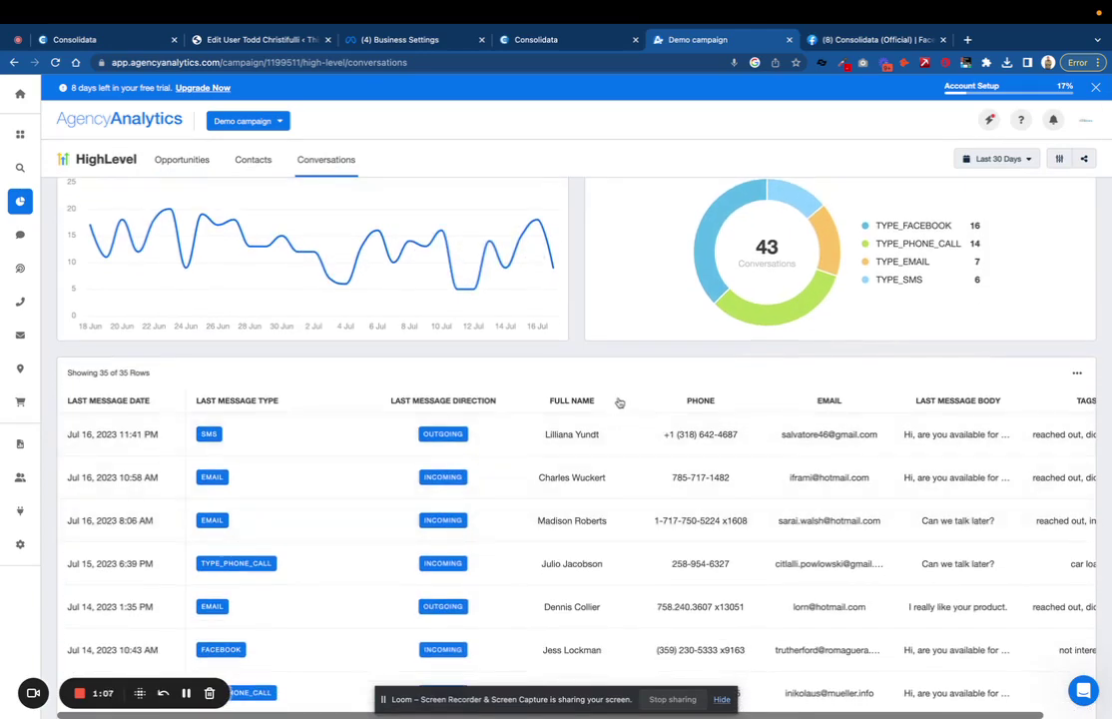
pyautogui.scroll(-1, 621, 408)
pyautogui.hscroll(2, 621, 408)
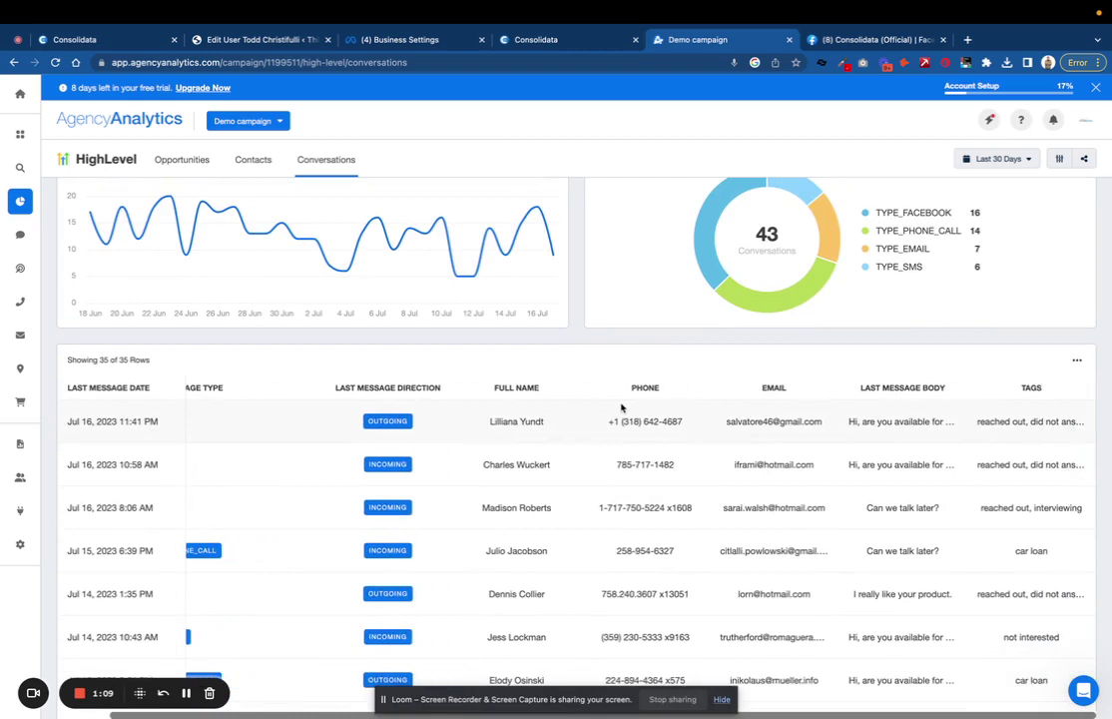
pyautogui.hscroll(-1, 621, 409)
pyautogui.hscroll(-1, 621, 408)
pyautogui.scroll(3, 620, 408)
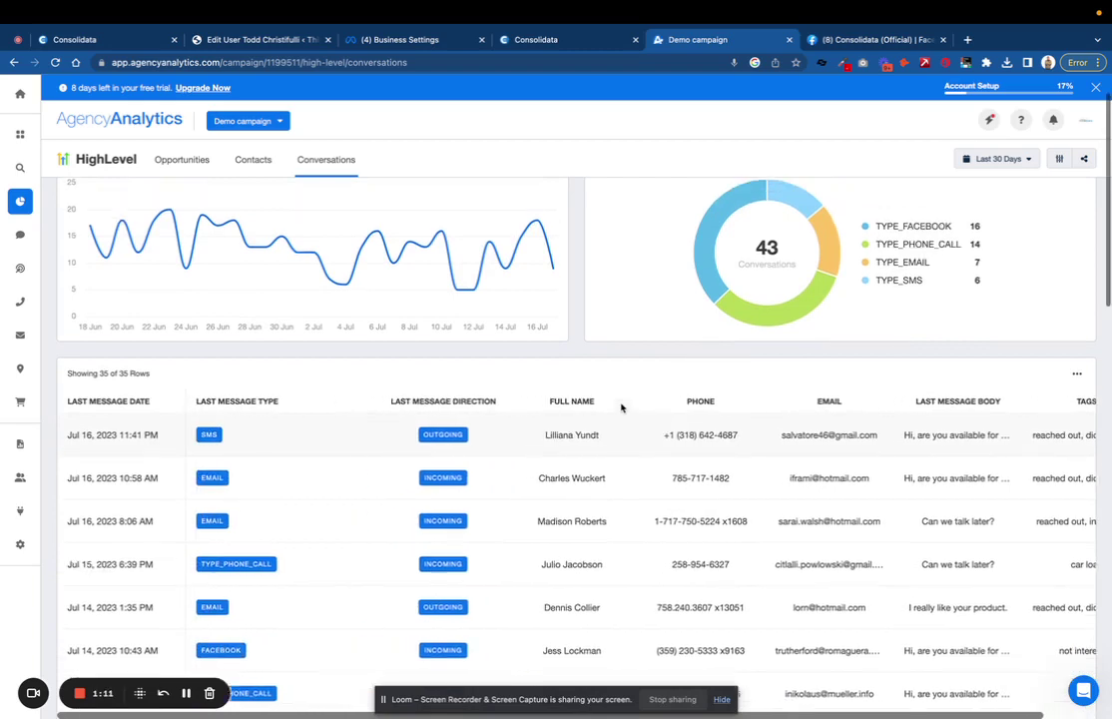
pyautogui.scroll(-1, 625, 413)
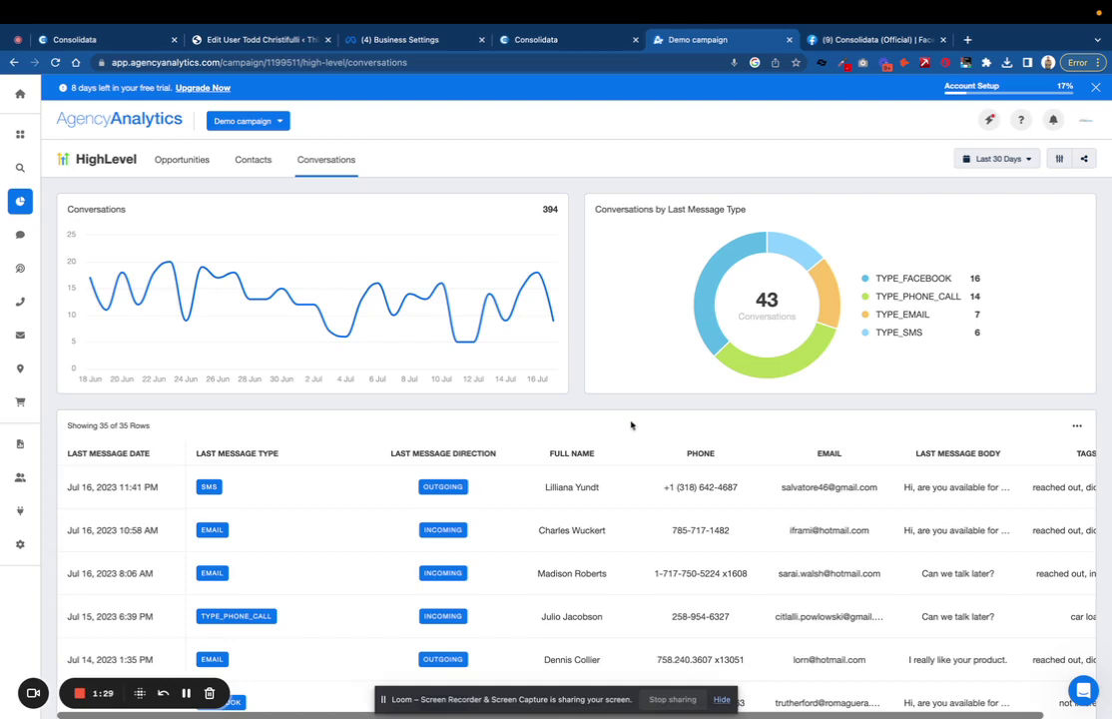
# Step: Review the refreshed Opportunities report: 367 opportunities, 44 won, $1.78 M total value
pyautogui.click(205, 168)
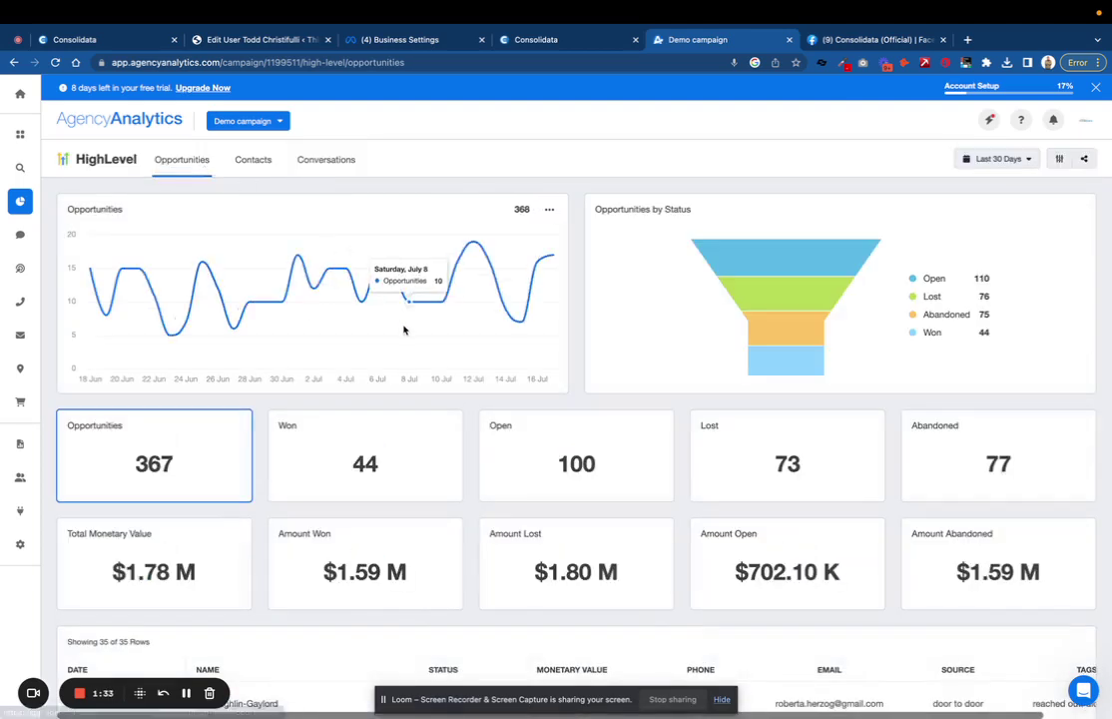
pyautogui.scroll(-1, 404, 330)
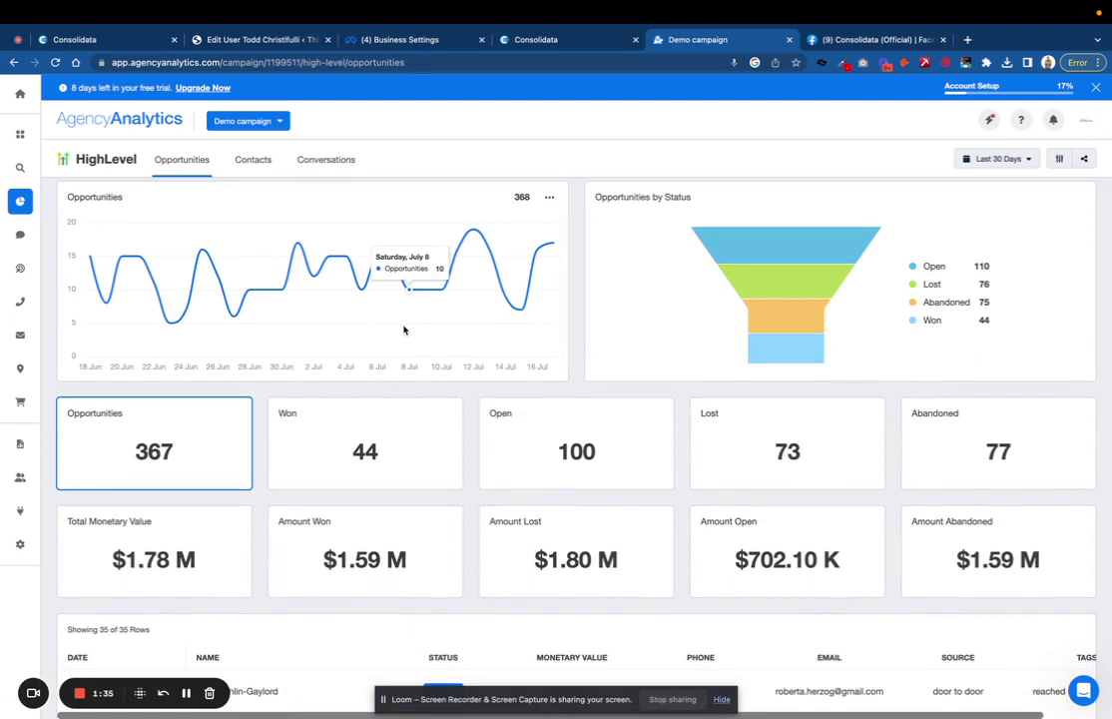
pyautogui.scroll(-1, 404, 329)
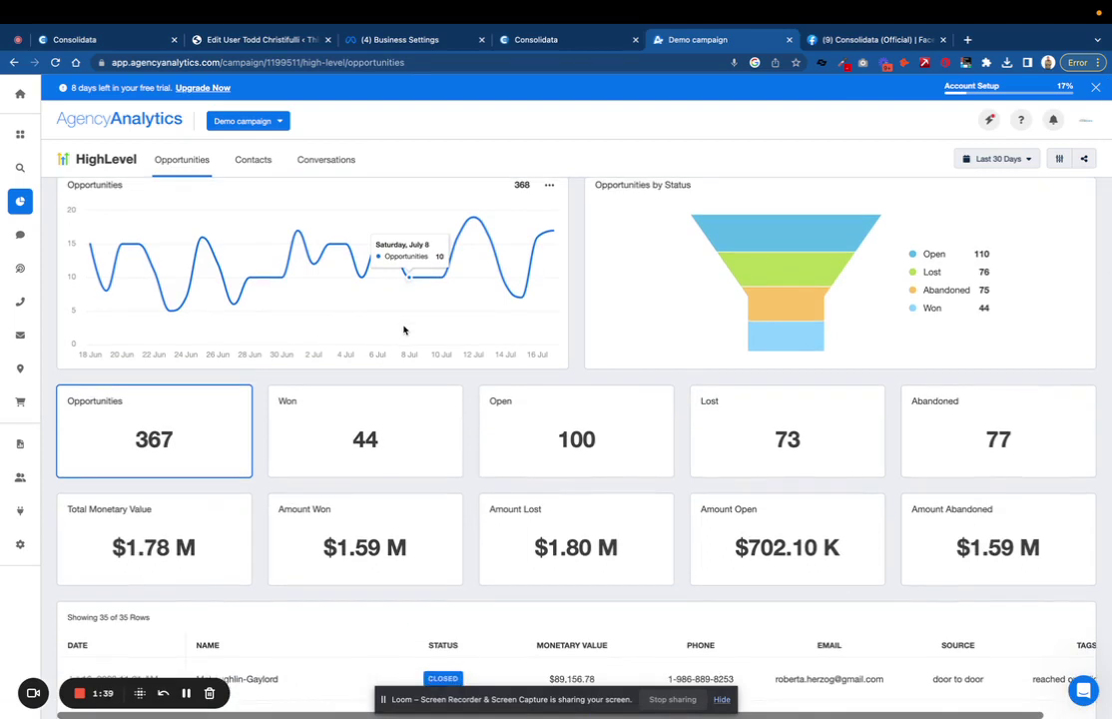
pyautogui.scroll(-1, 404, 330)
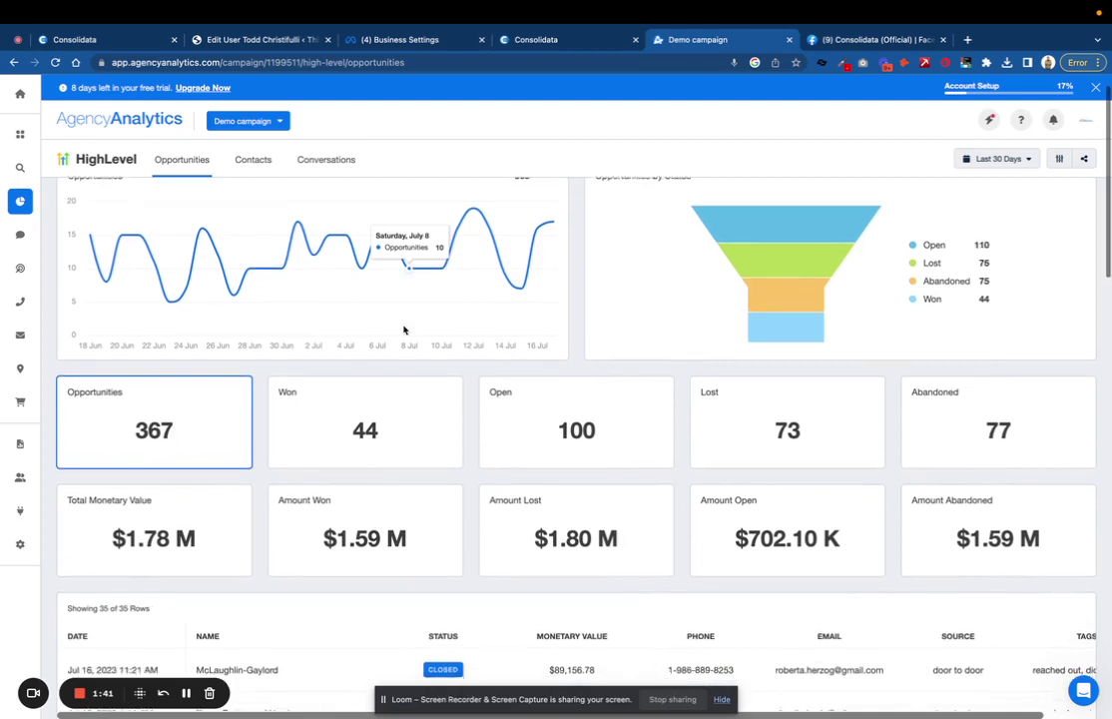
pyautogui.scroll(-1, 404, 329)
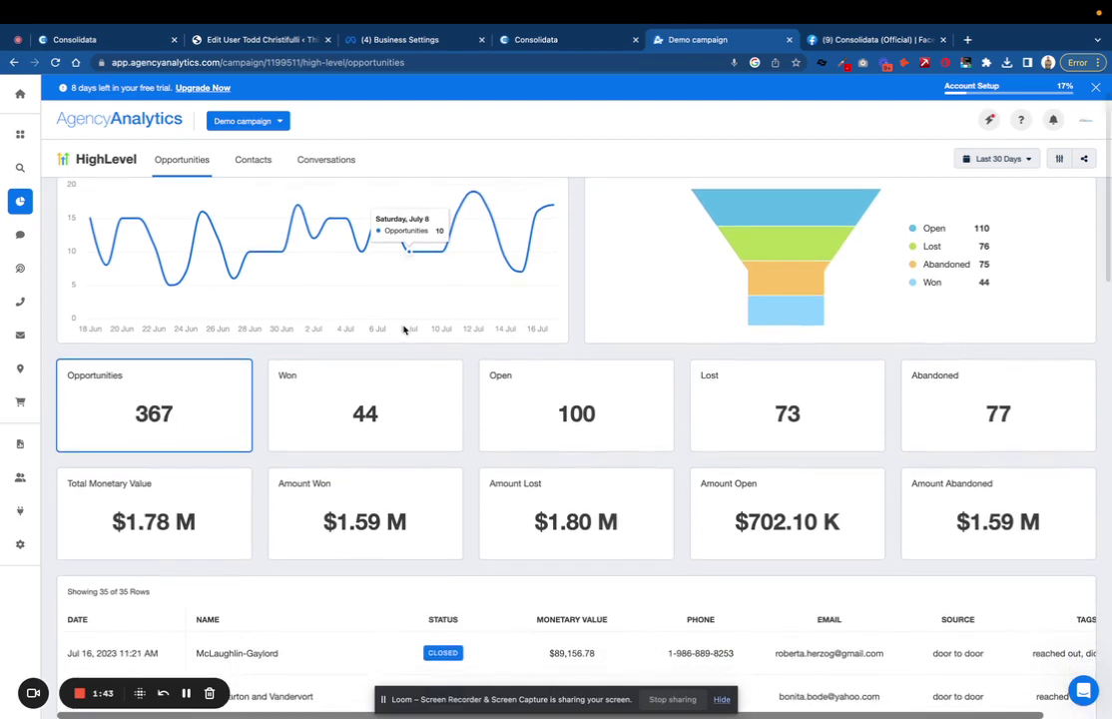
pyautogui.scroll(2, 404, 329)
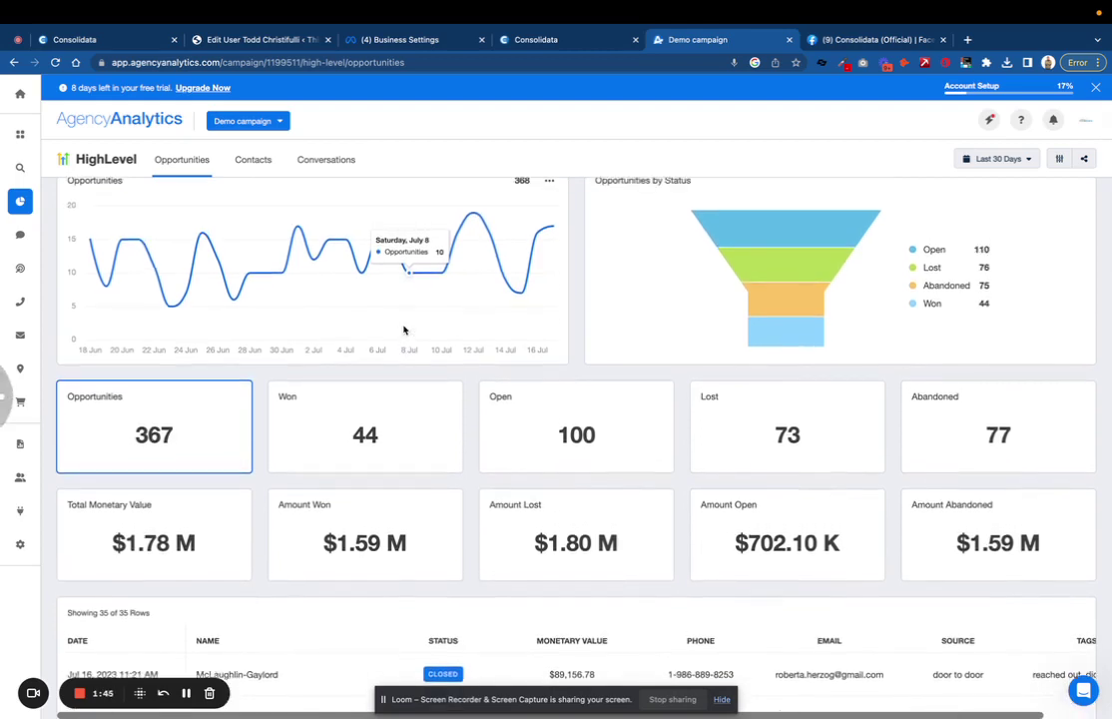
pyautogui.scroll(2, 404, 329)
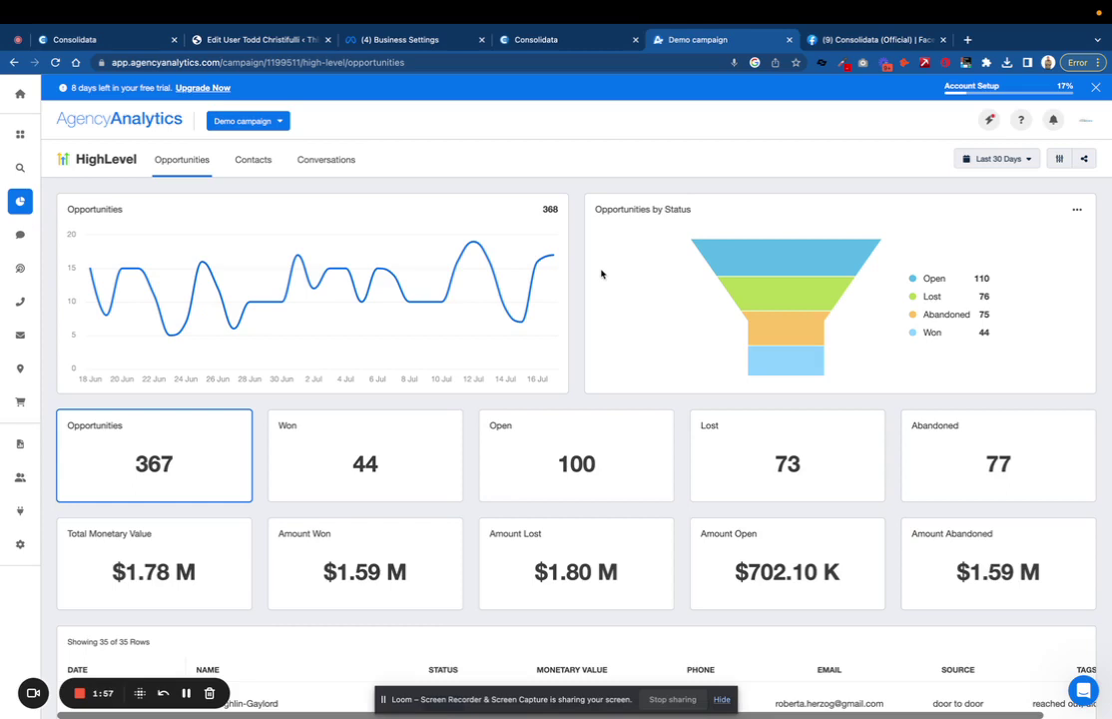
# Step: In Consolidata, expand Sources and list the GoHighLevel account's locations, including Rentalex
pyautogui.click(506, 40)
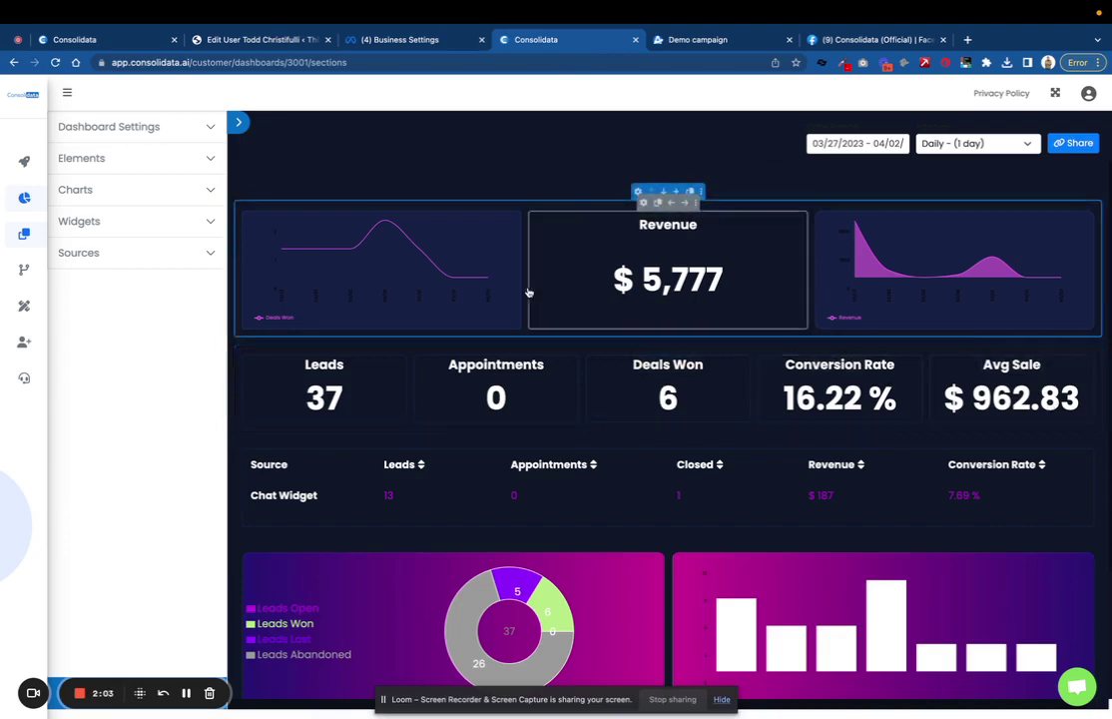
pyautogui.click(212, 257)
pyautogui.click(190, 318)
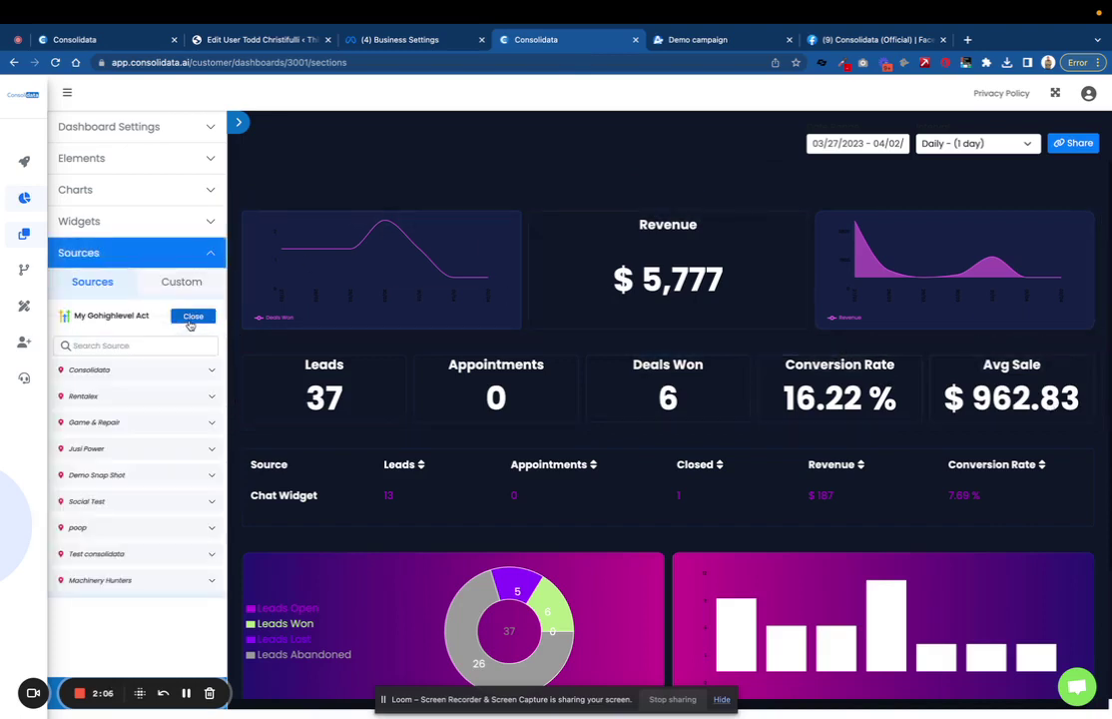
# Step: Start a new GHL attribute for Rentalex and review Count of opportunities' status, tag and source lists
pyautogui.click(194, 397)
pyautogui.click(145, 430)
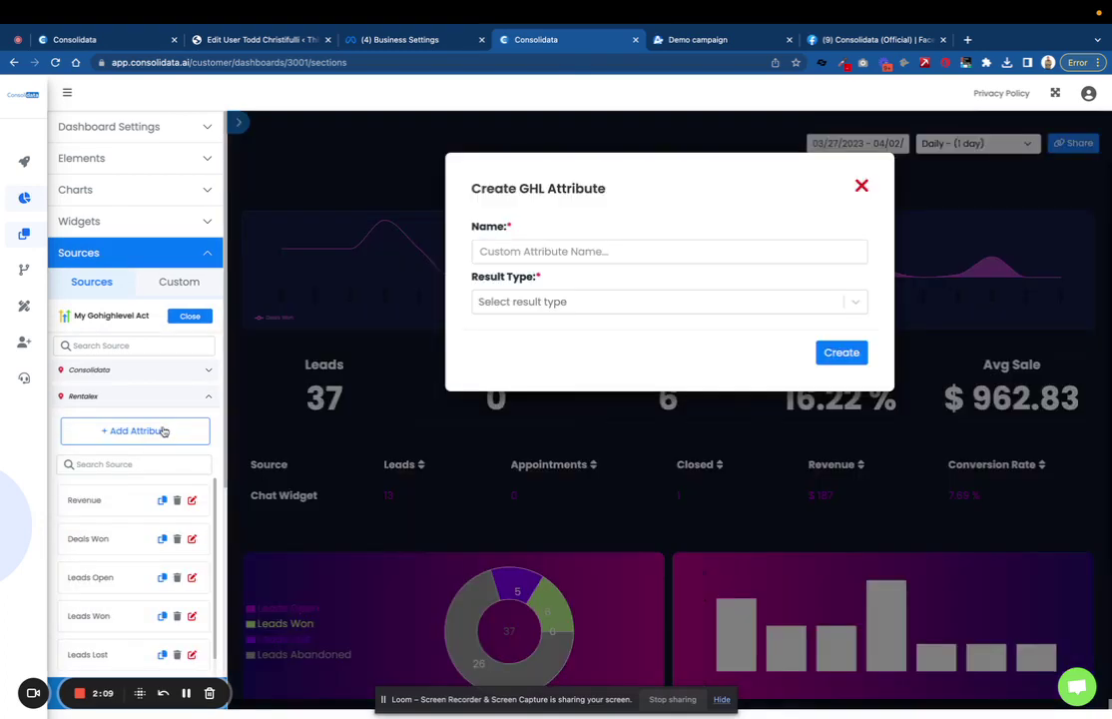
pyautogui.click(597, 303)
pyautogui.click(590, 334)
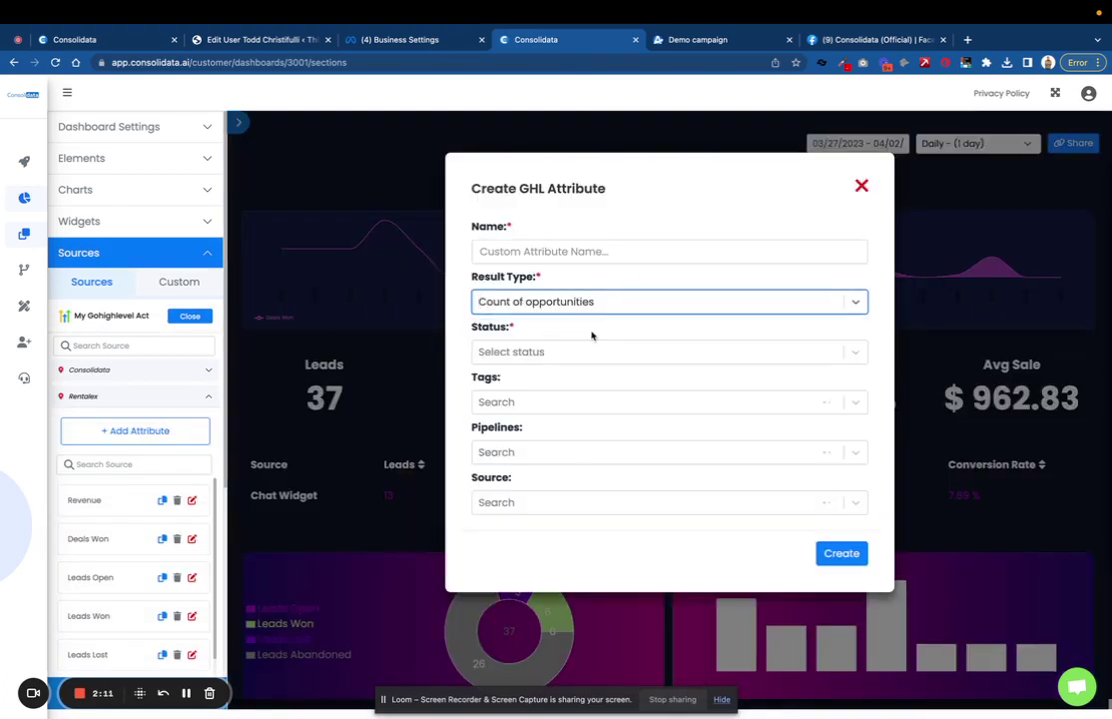
pyautogui.click(593, 353)
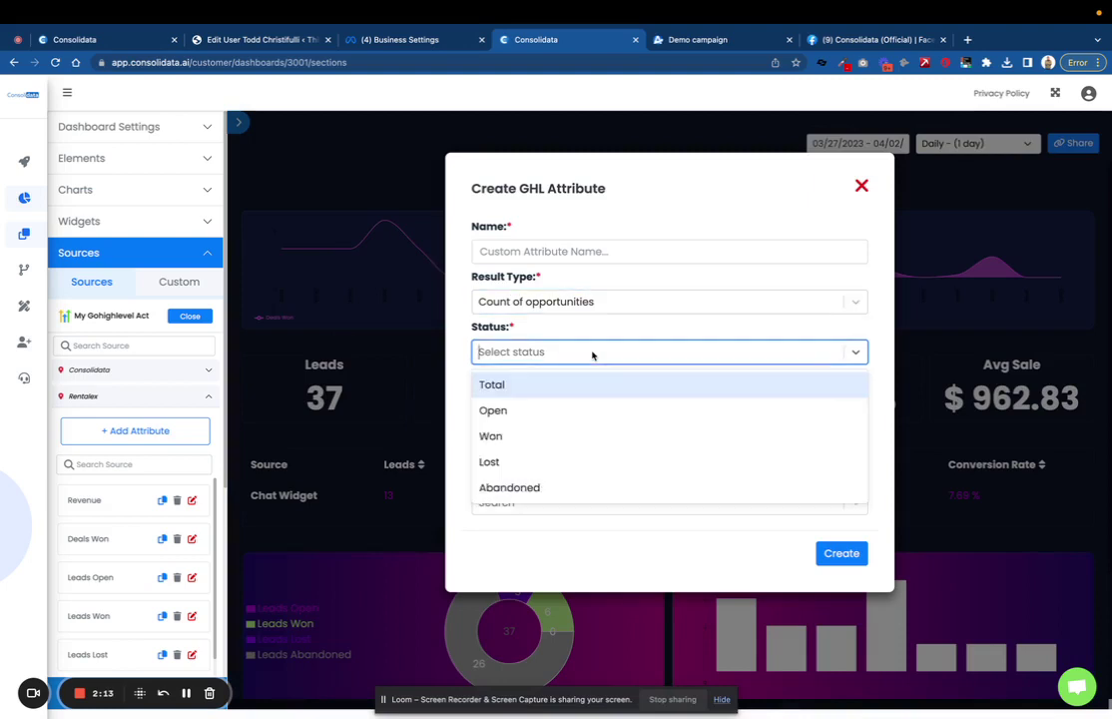
pyautogui.click(592, 341)
pyautogui.click(588, 399)
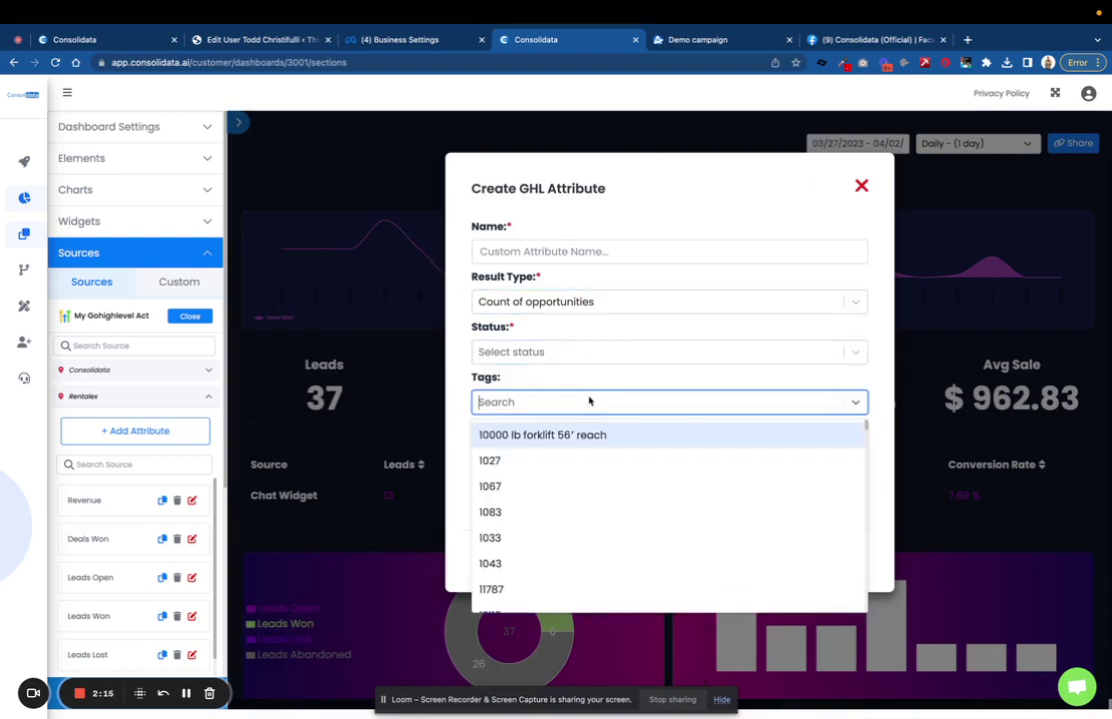
pyautogui.click(591, 377)
pyautogui.click(596, 496)
pyautogui.click(599, 475)
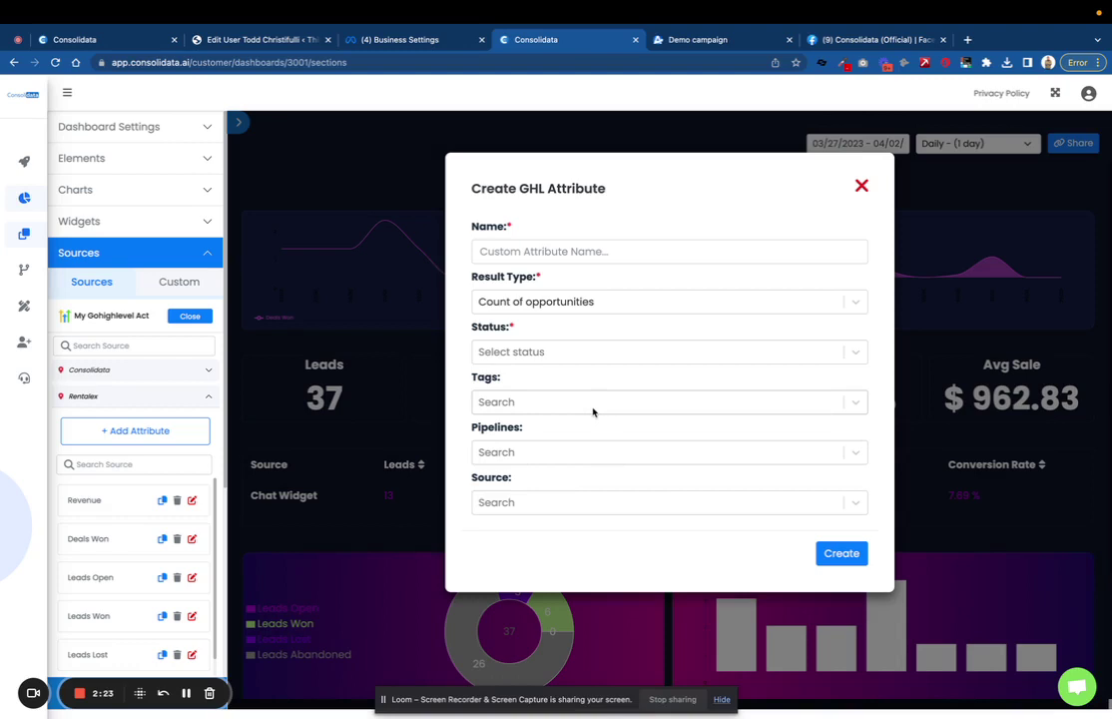
# Step: Try Count of contacts with Total status, then Sum of opportunities value as result type
pyautogui.click(590, 303)
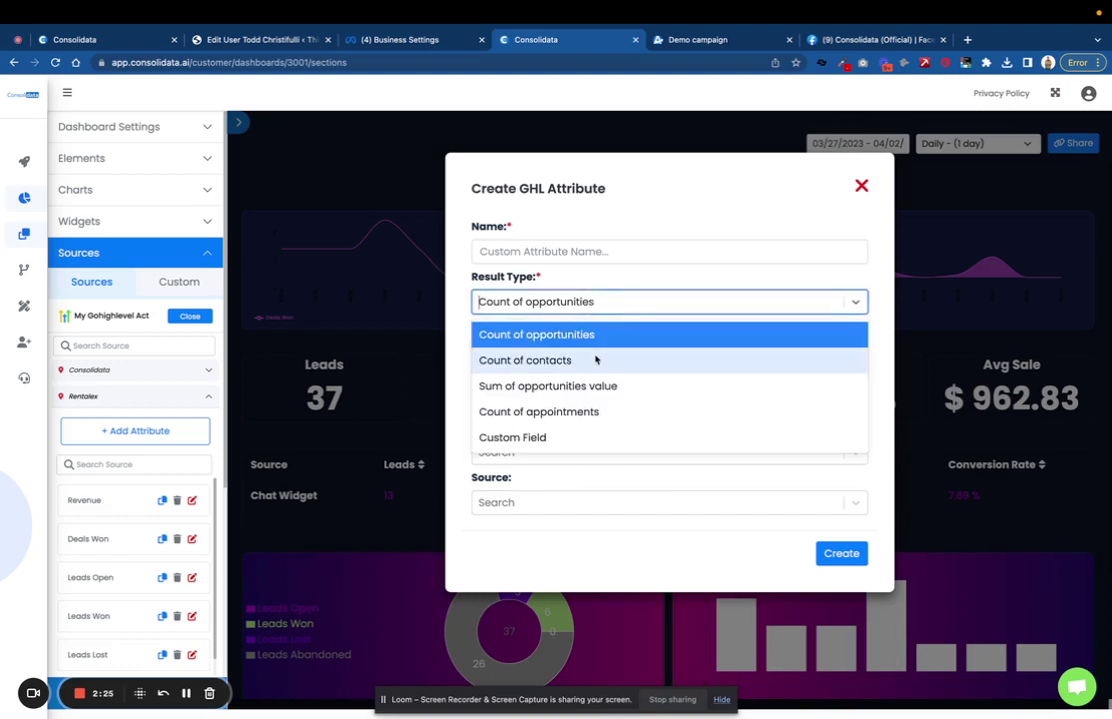
pyautogui.click(595, 359)
pyautogui.click(577, 357)
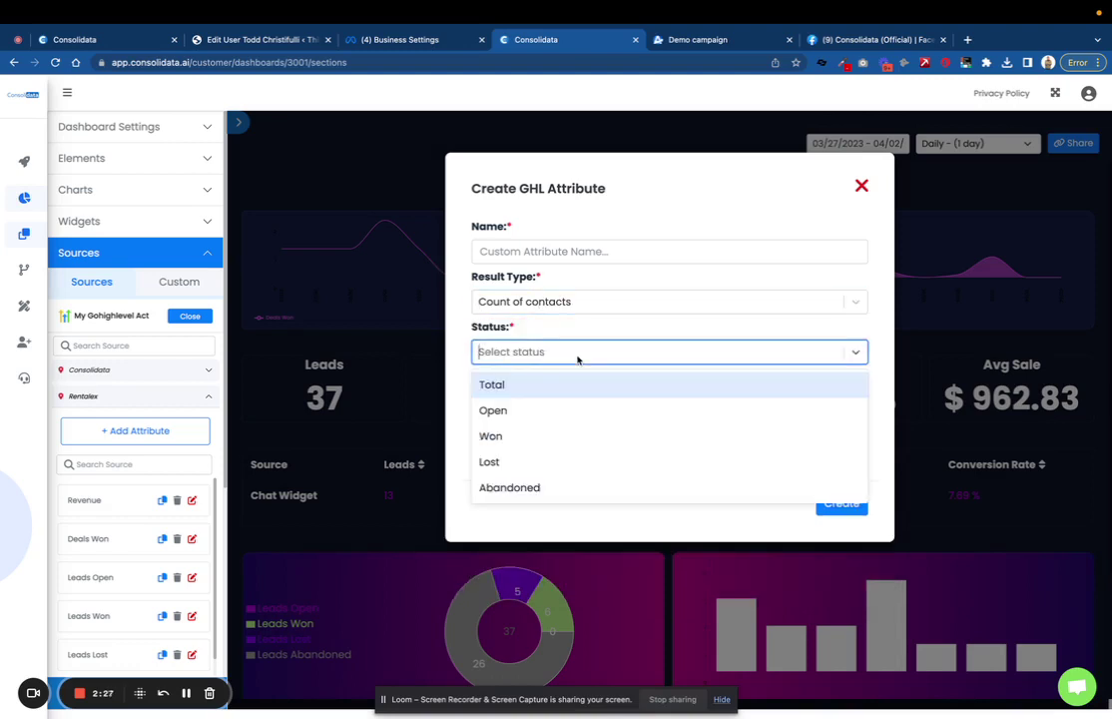
pyautogui.click(576, 384)
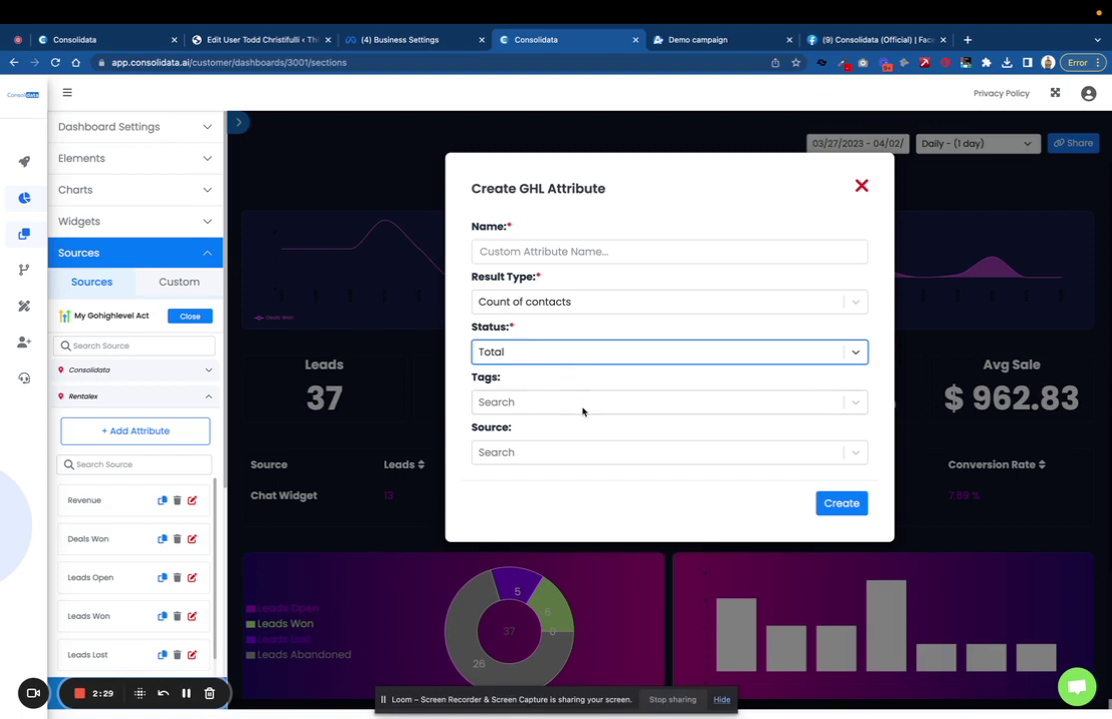
pyautogui.click(568, 303)
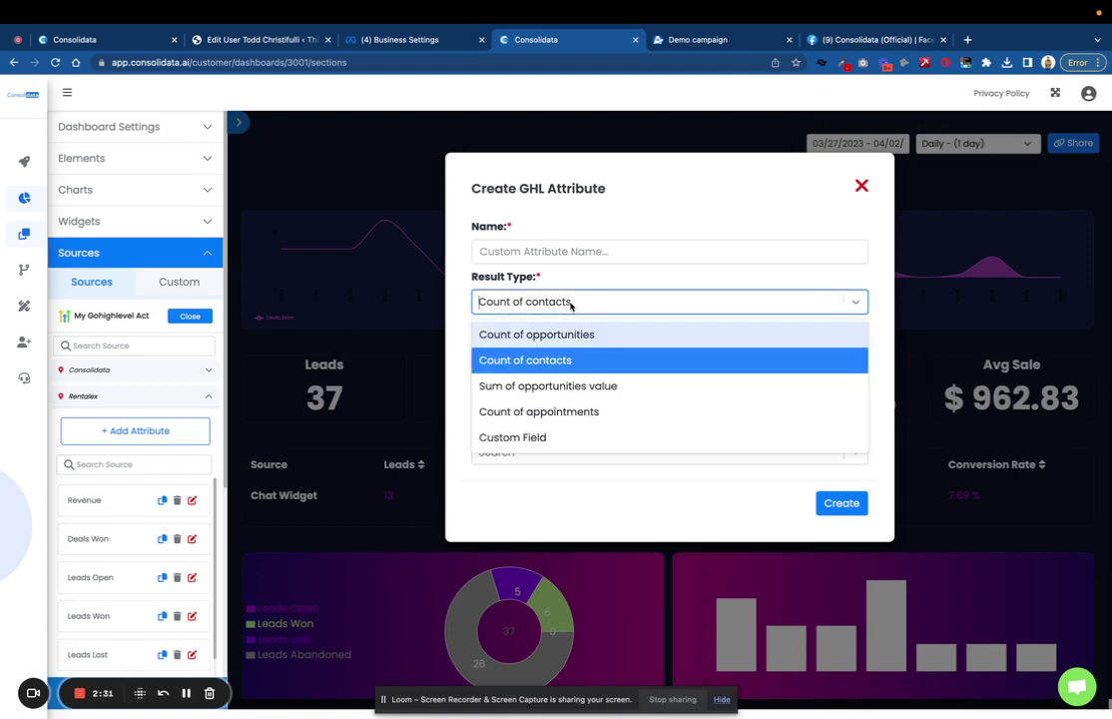
pyautogui.click(563, 391)
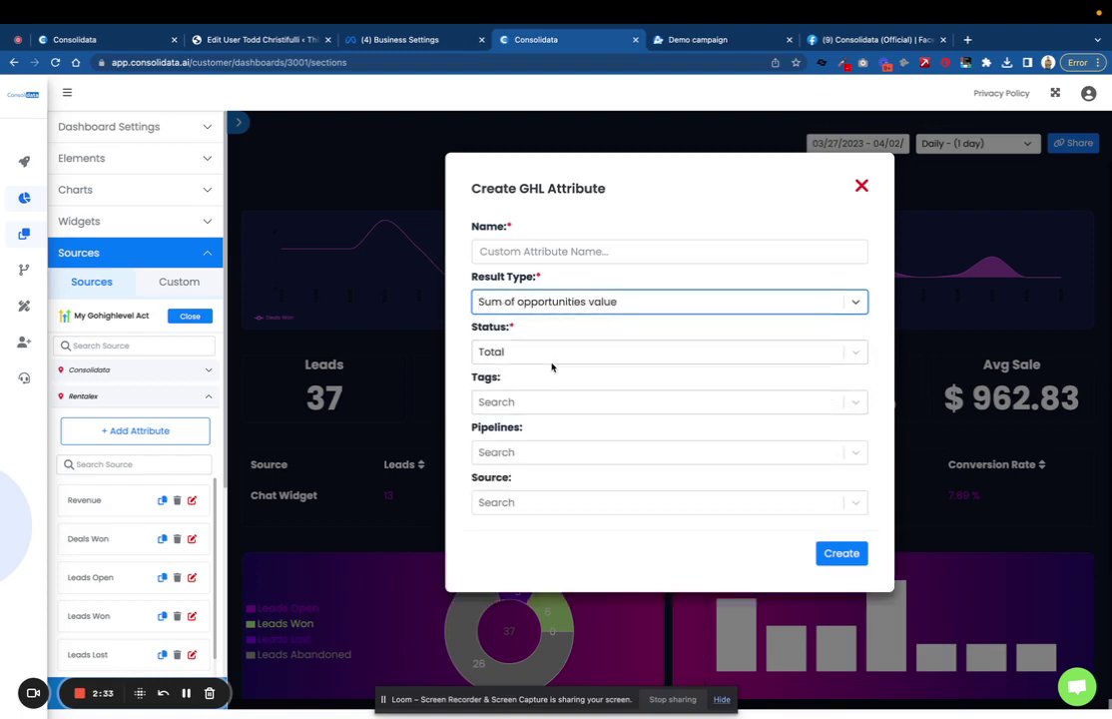
# Step: Try Count of appointments with All statuses and review the available calendars
pyautogui.click(559, 303)
pyautogui.click(566, 409)
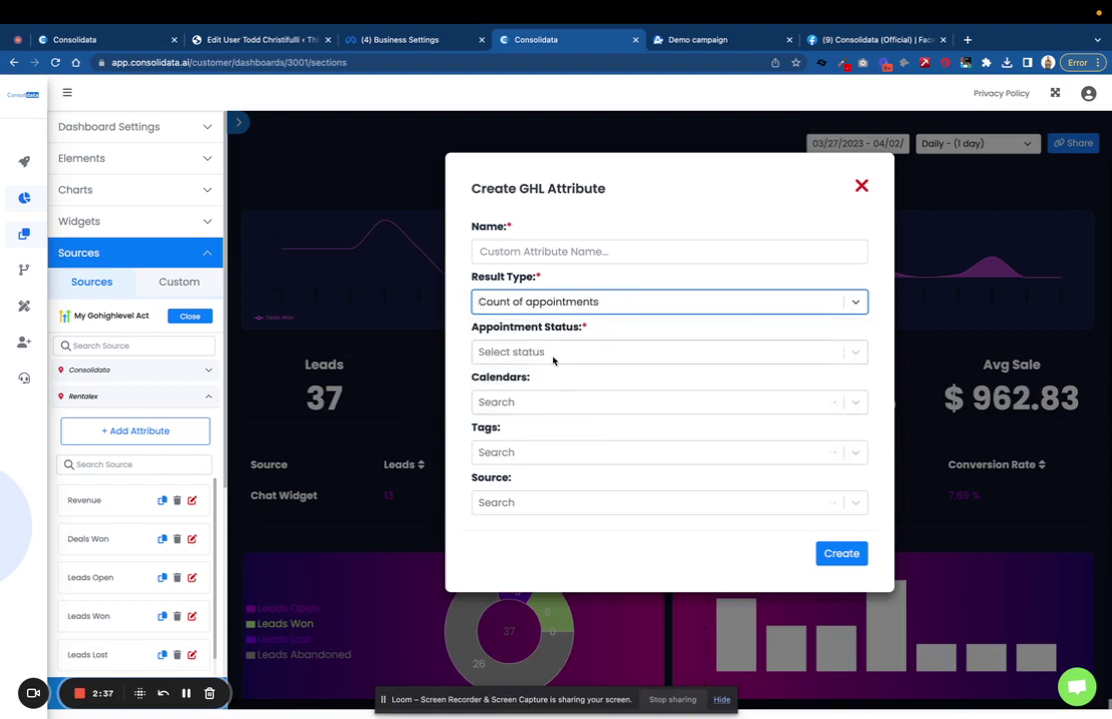
pyautogui.click(553, 357)
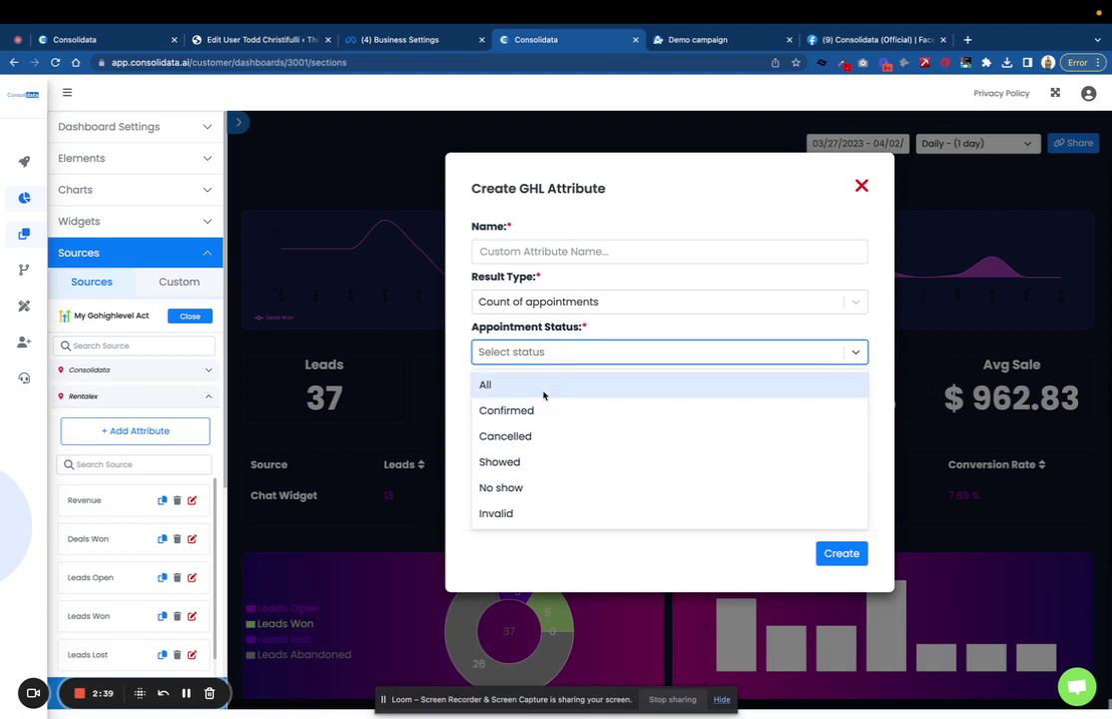
pyautogui.click(543, 389)
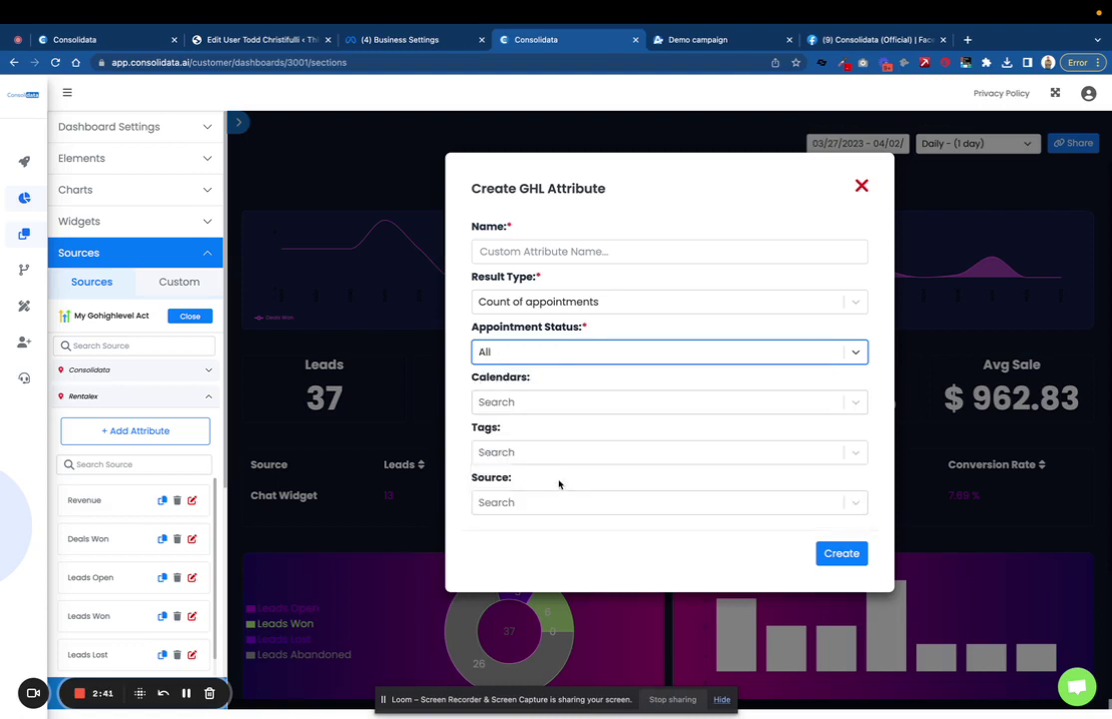
pyautogui.click(555, 401)
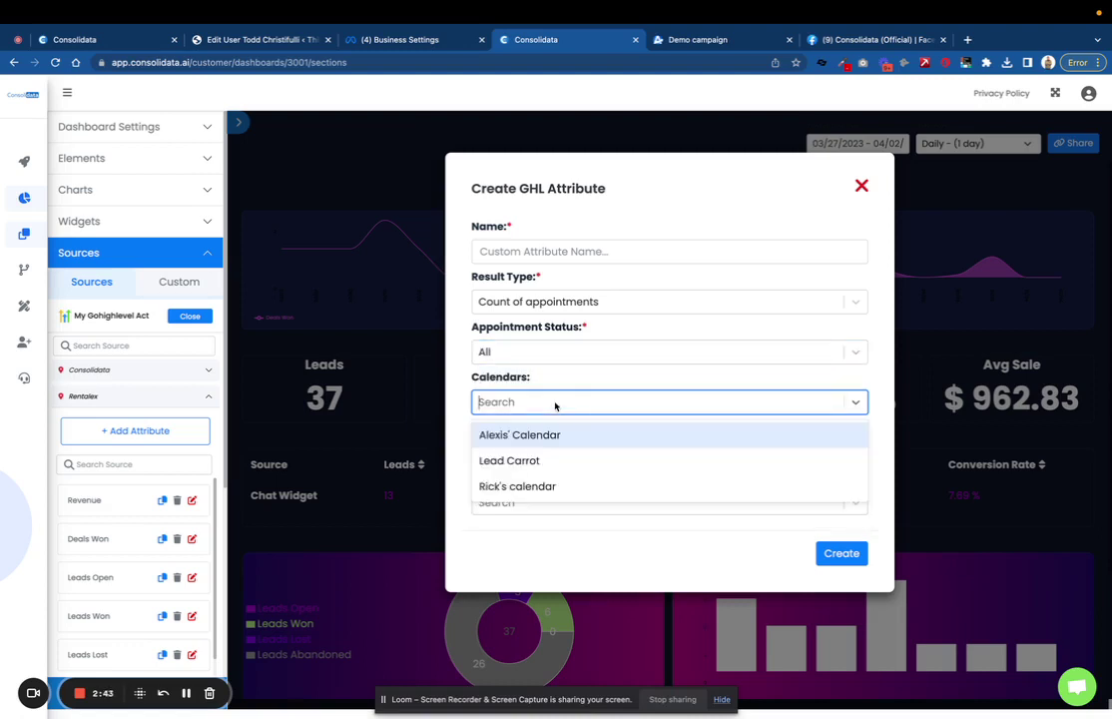
pyautogui.click(552, 380)
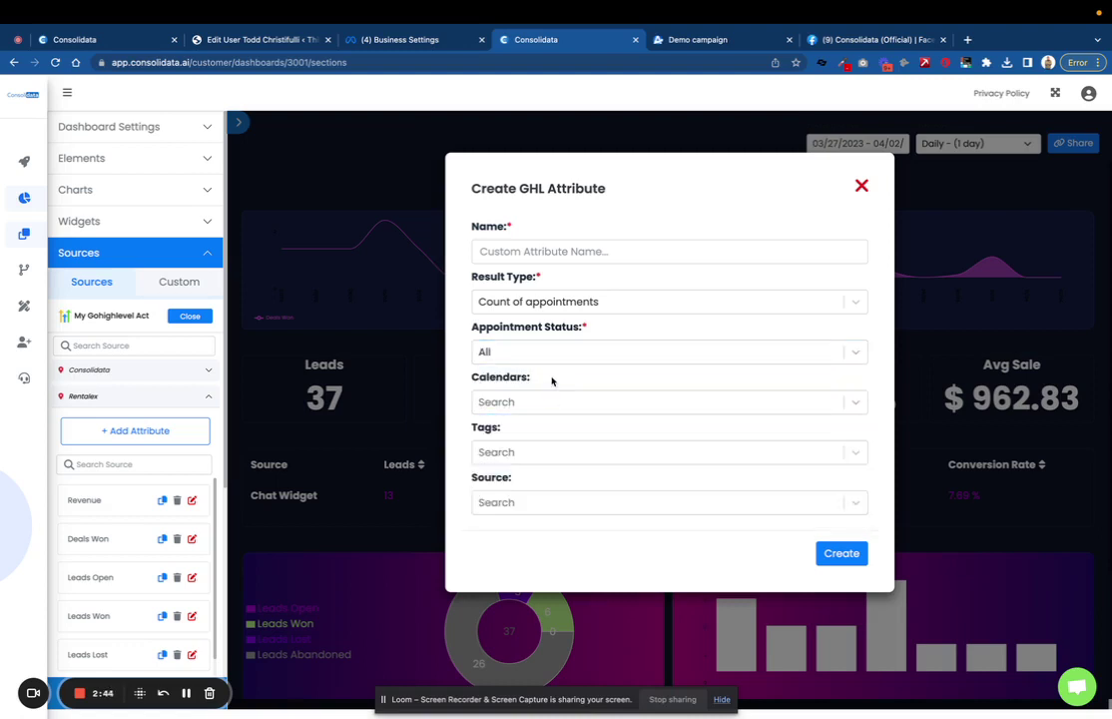
# Step: Set the result type to Custom Field and review its custom fields and operators
pyautogui.click(594, 311)
pyautogui.click(573, 440)
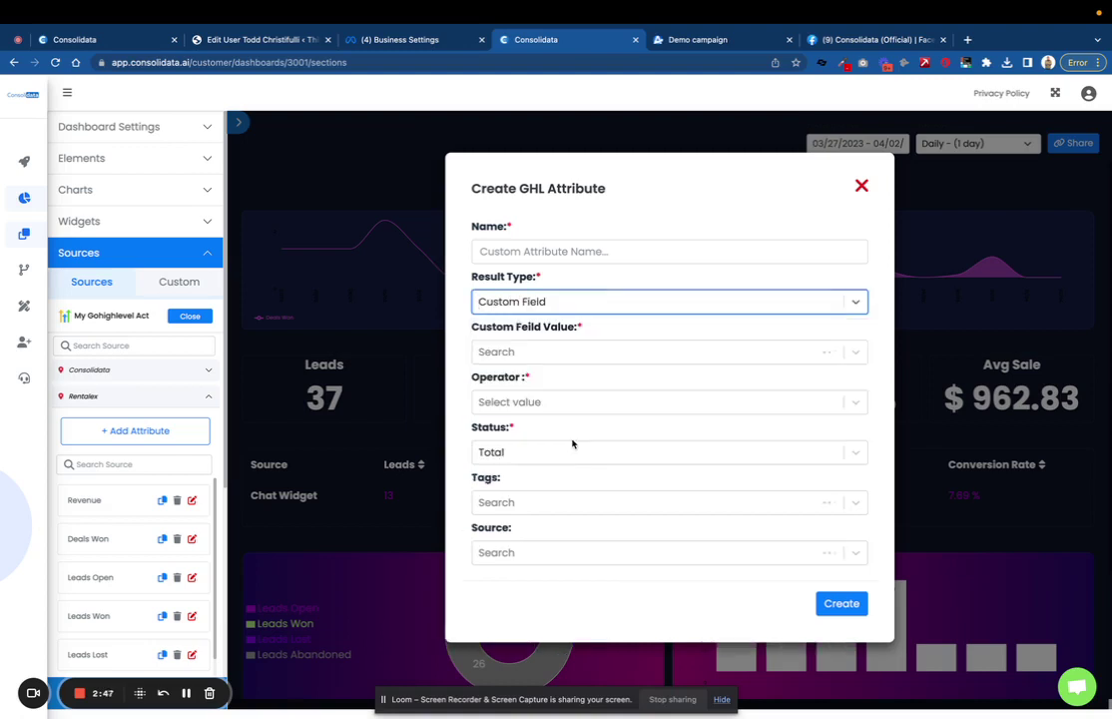
pyautogui.click(563, 352)
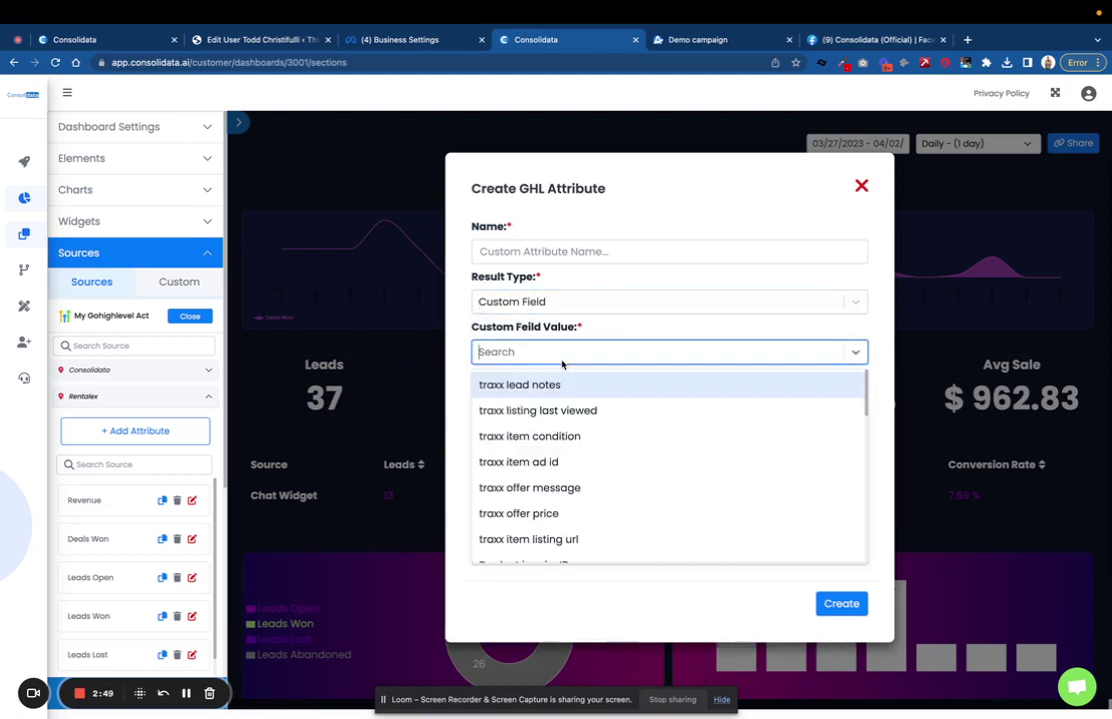
pyautogui.click(563, 350)
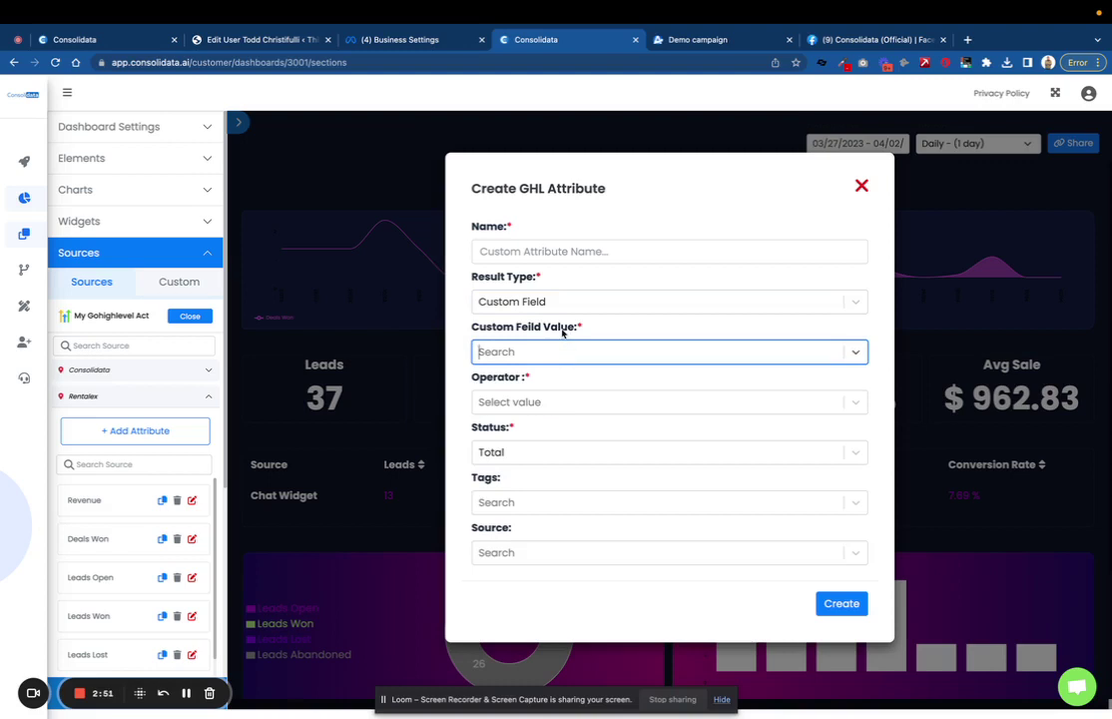
pyautogui.click(560, 403)
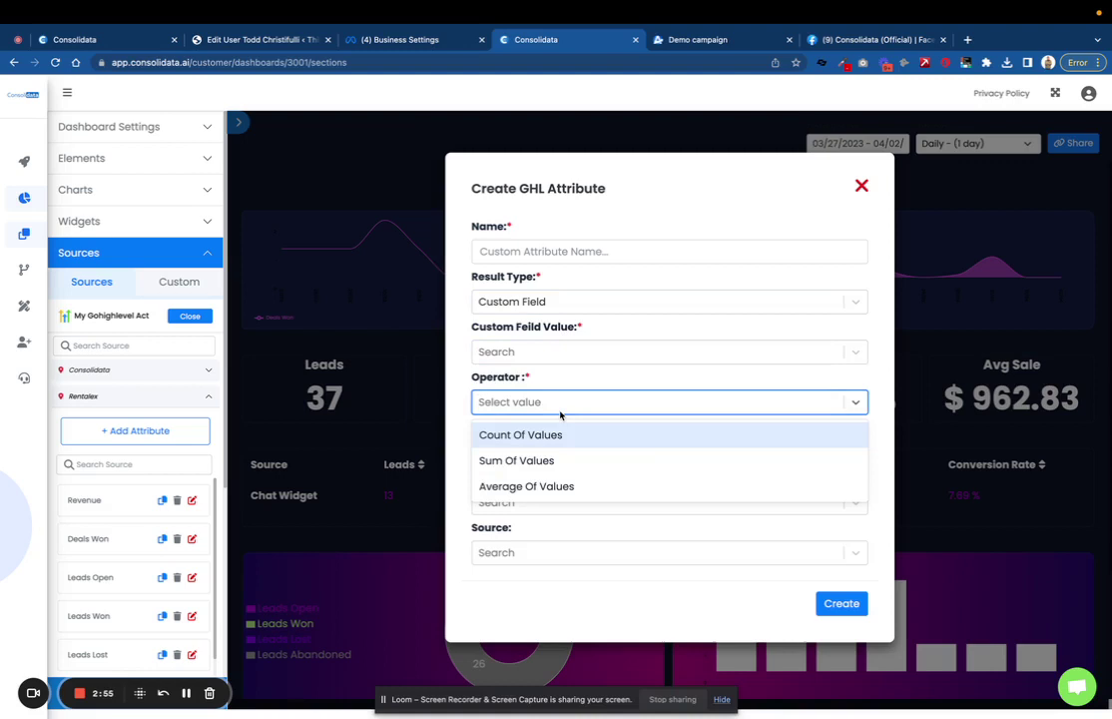
pyautogui.click(555, 382)
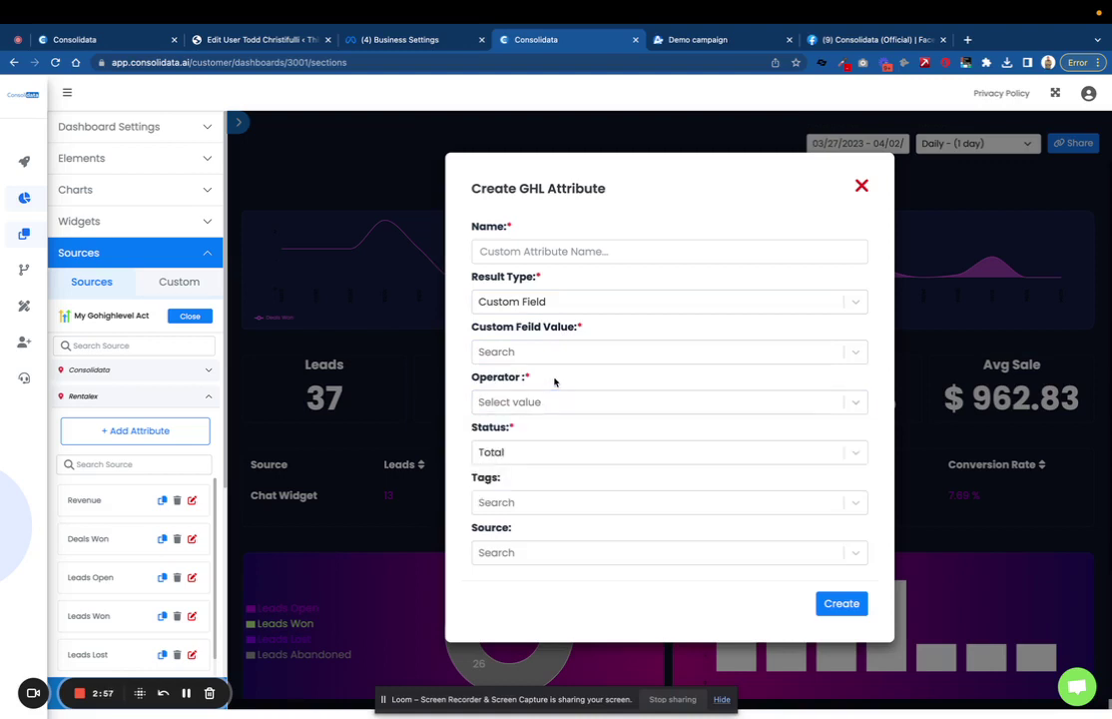
# Step: Close the GHL attribute form without creating it and go to the list of dashboards
pyautogui.click(862, 186)
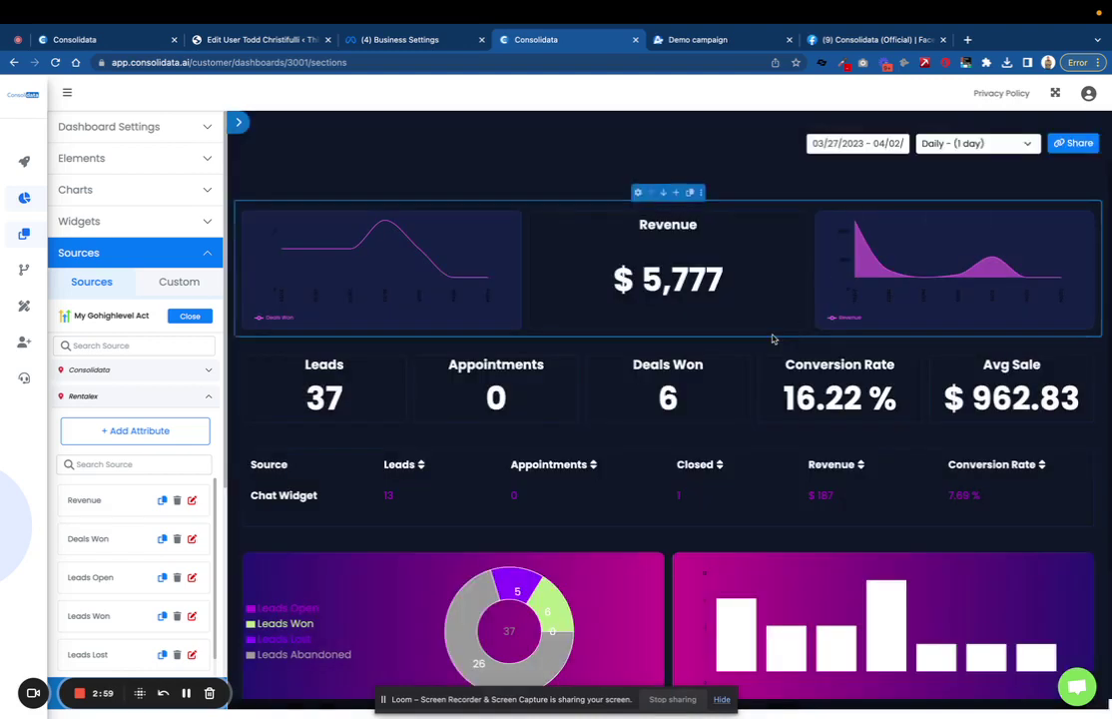
pyautogui.click(94, 285)
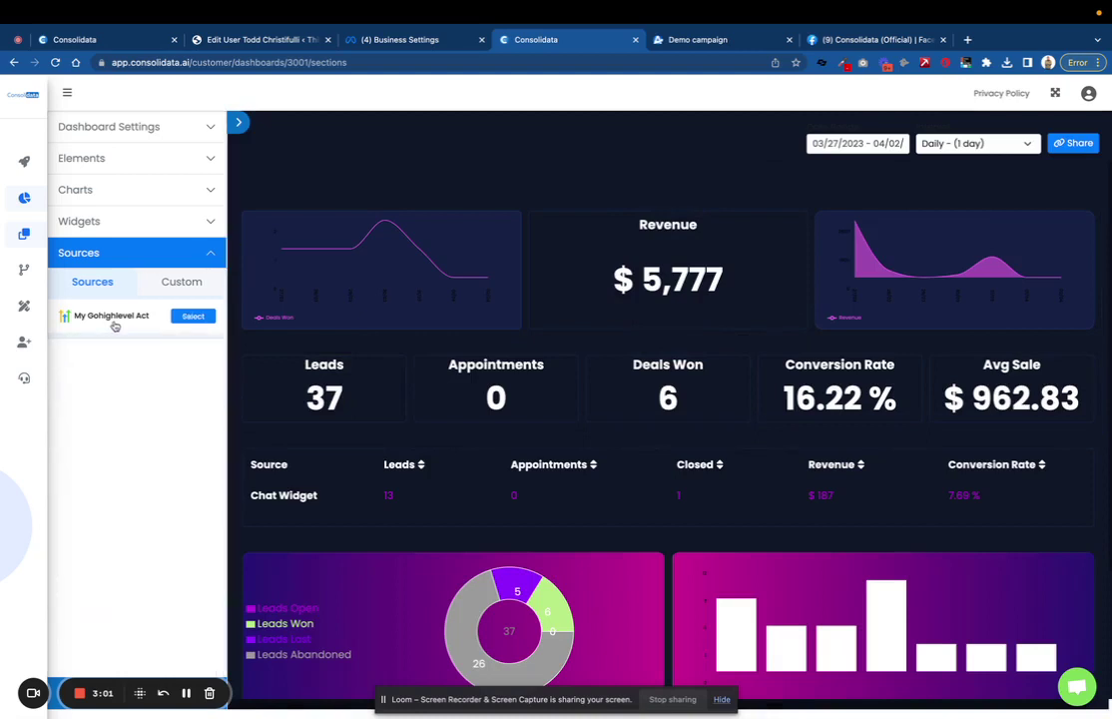
pyautogui.moveTo(40, 278)
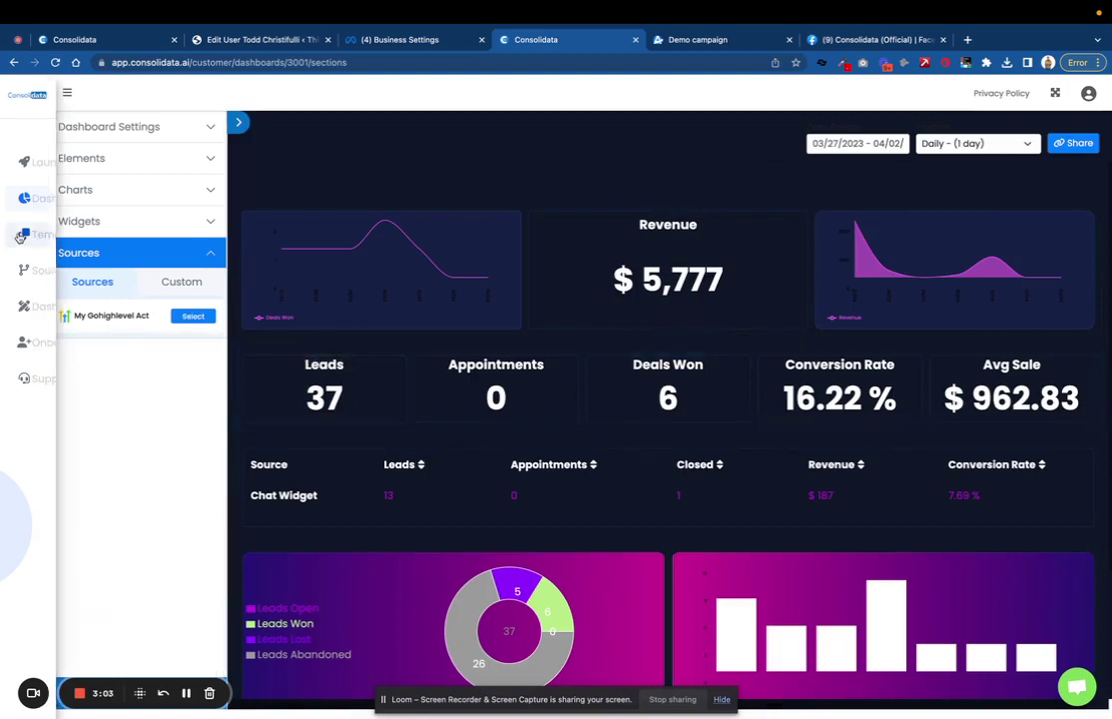
pyautogui.click(82, 210)
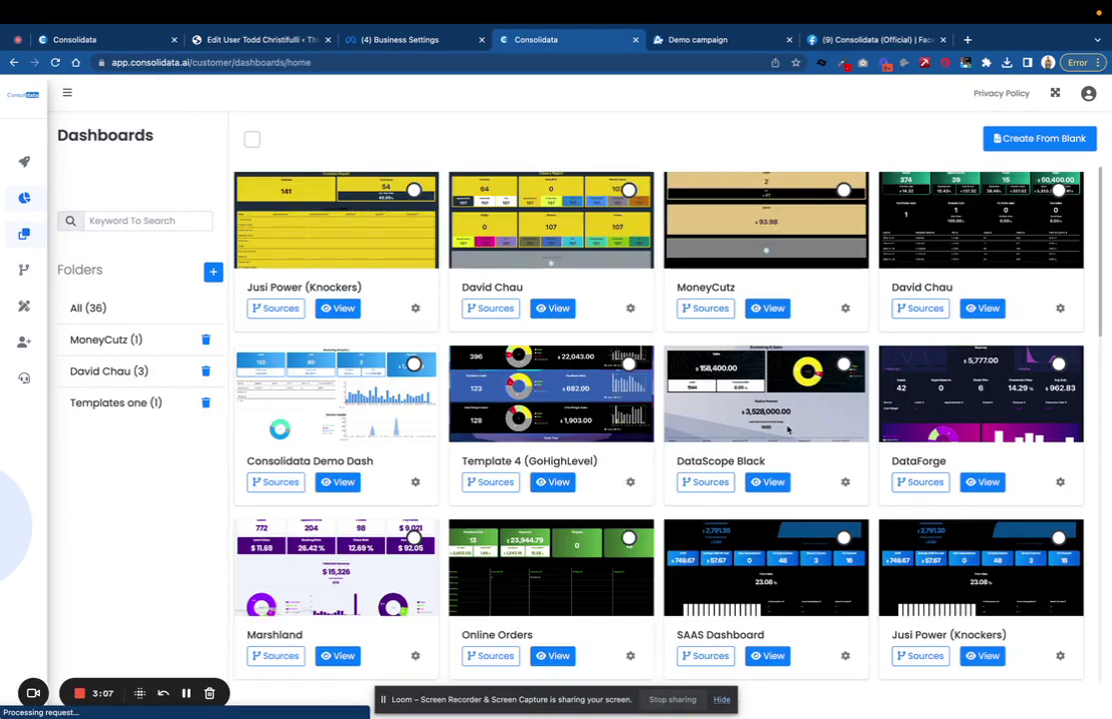
pyautogui.scroll(-10, 787, 429)
pyautogui.scroll(-5, 896, 461)
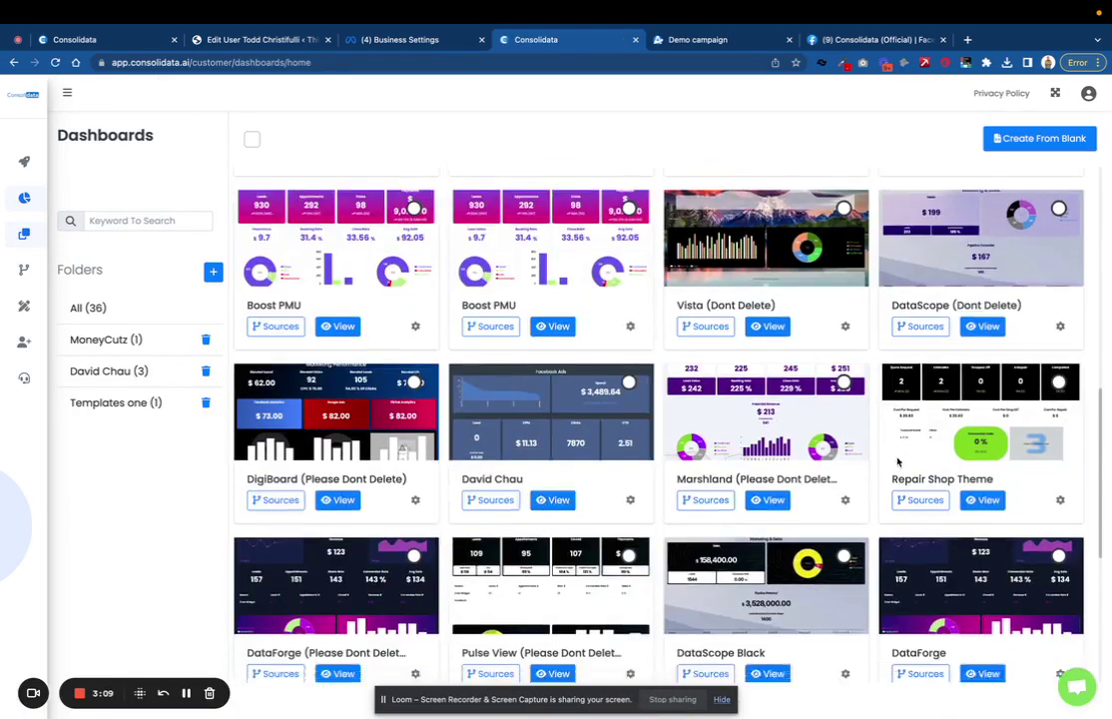
# Step: Add the Facebook ad account as a data source of the DataForge dashboard
pyautogui.click(922, 488)
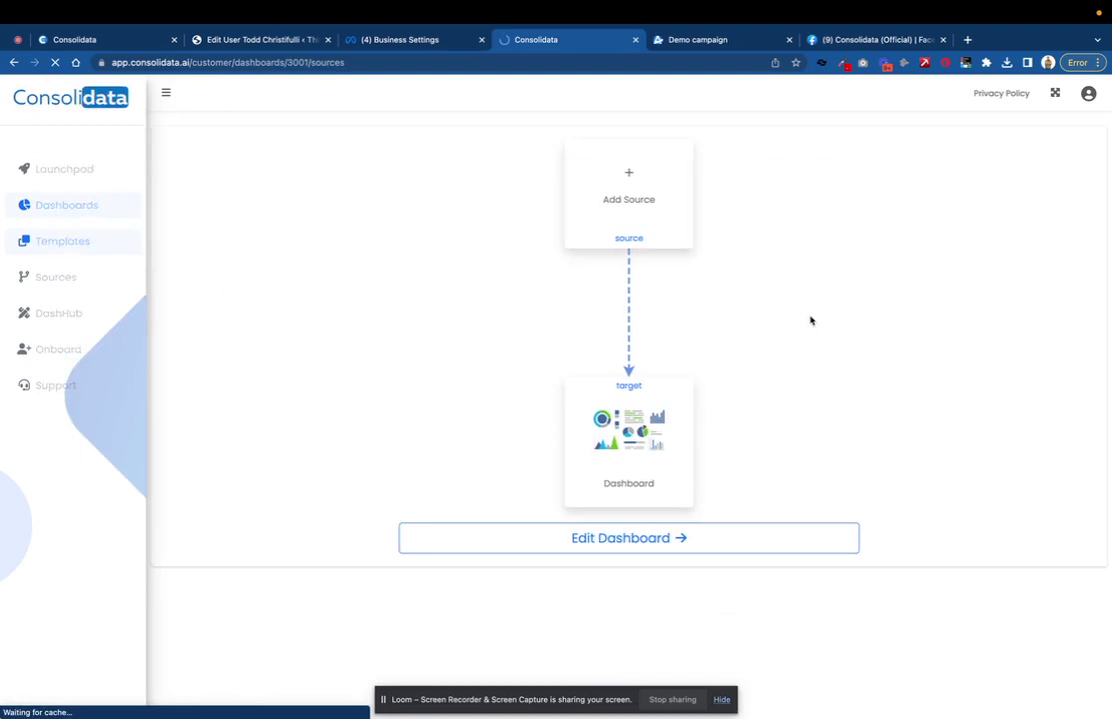
pyautogui.click(812, 207)
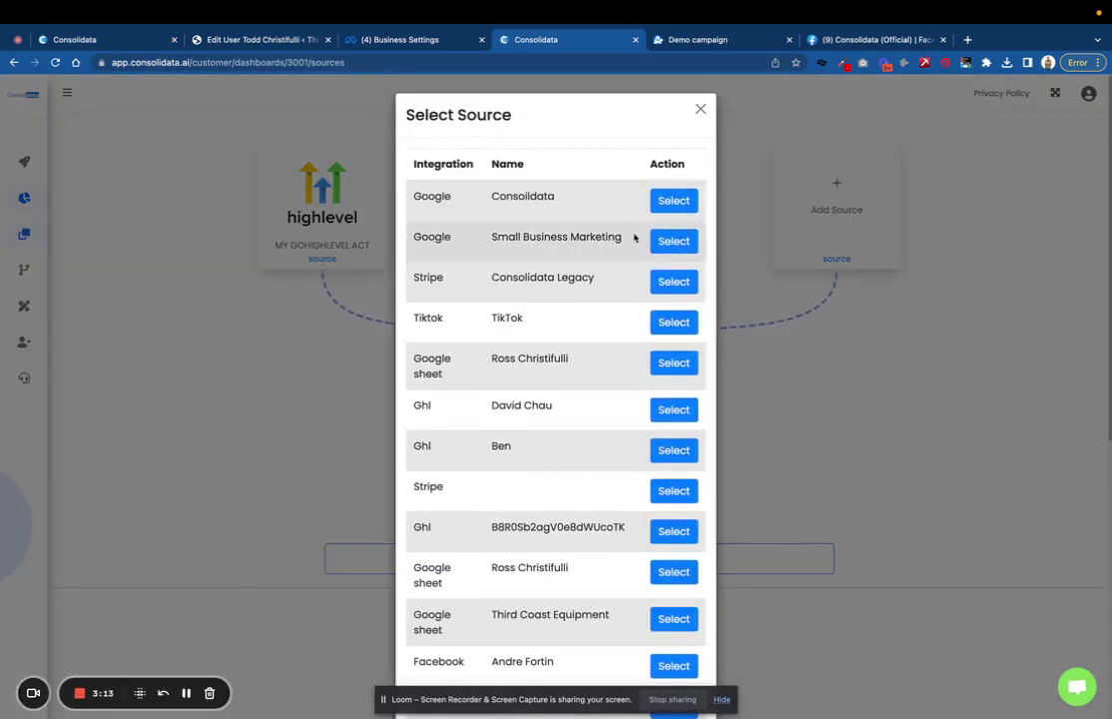
pyautogui.scroll(-3, 675, 426)
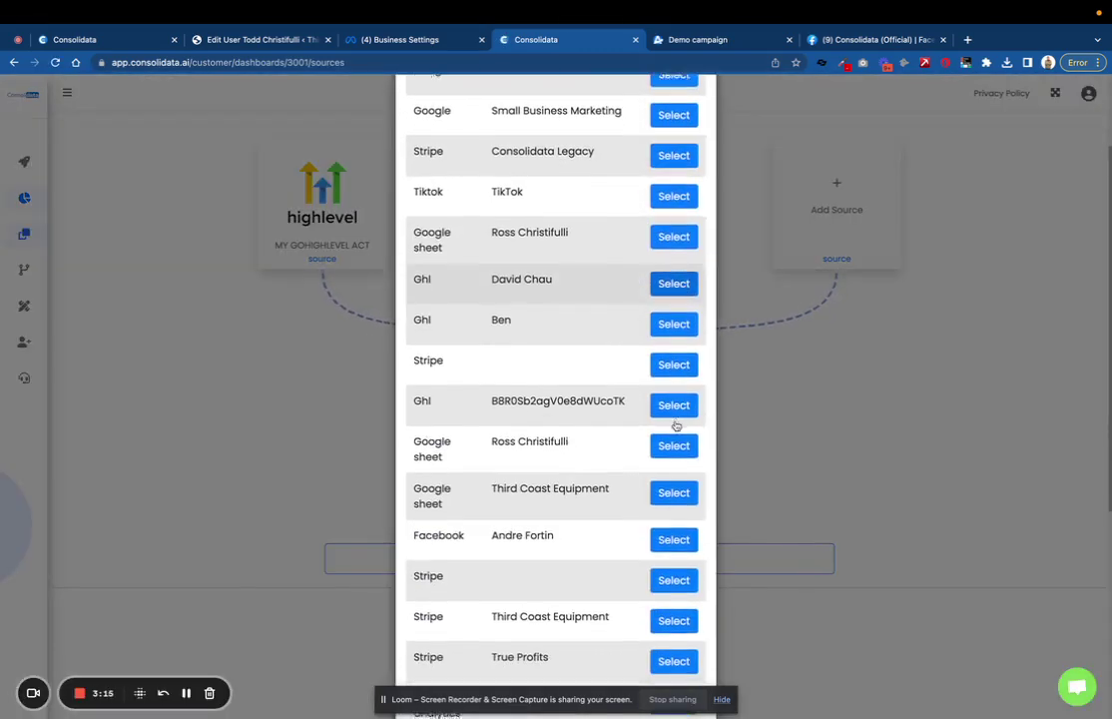
pyautogui.scroll(-2, 684, 530)
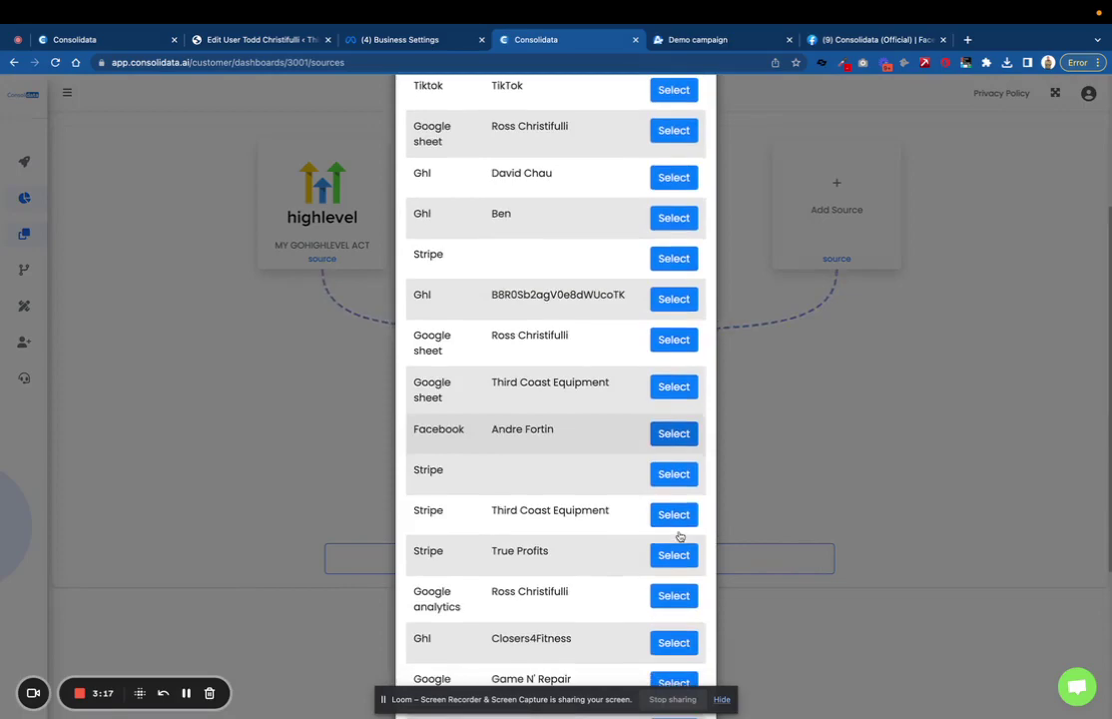
pyautogui.click(671, 433)
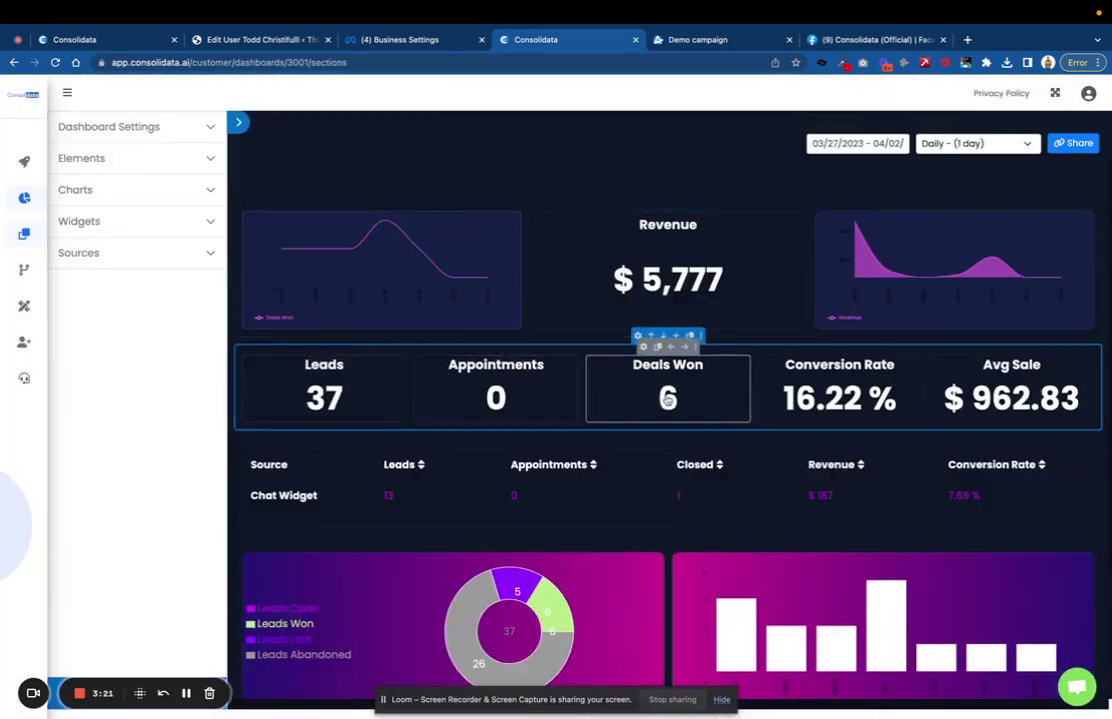
# Step: Start a new custom attribute and drag the ad account's Spend attribute into the formula builder
pyautogui.click(168, 256)
pyautogui.click(178, 283)
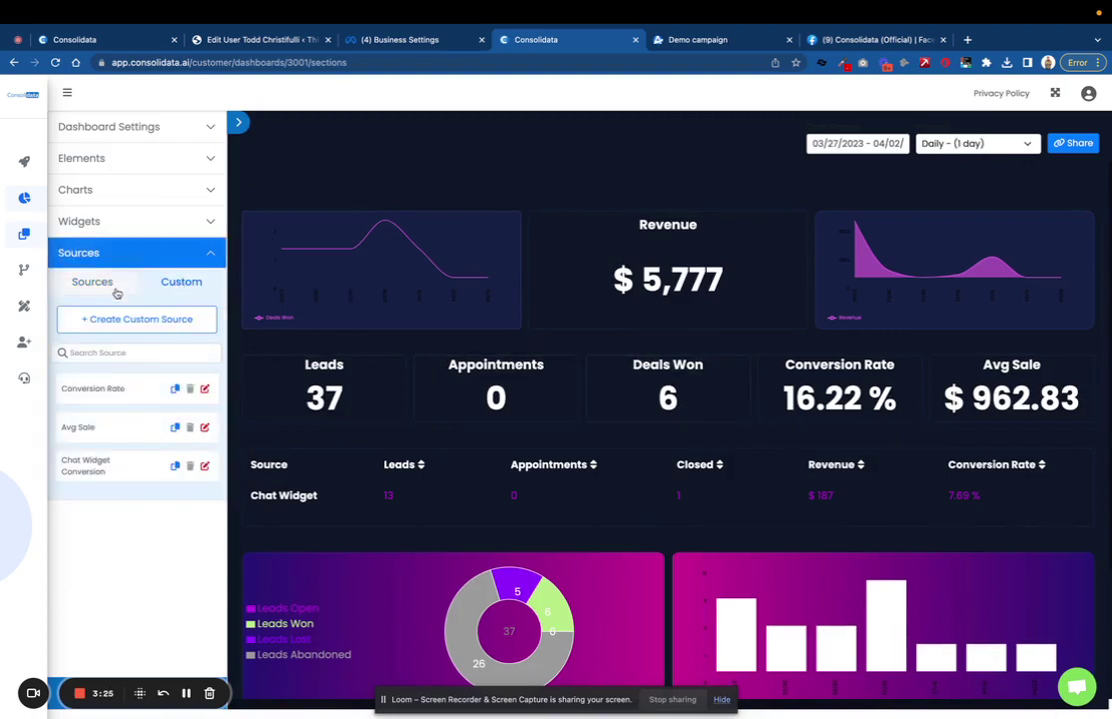
pyautogui.click(132, 317)
pyautogui.click(93, 284)
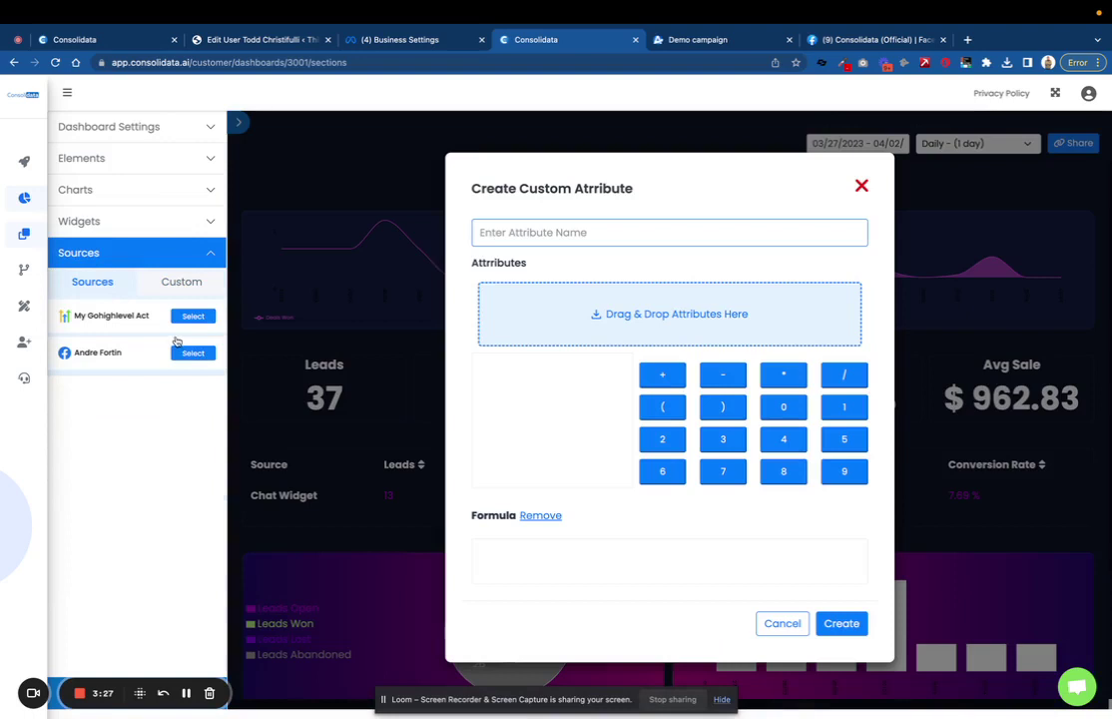
pyautogui.click(186, 432)
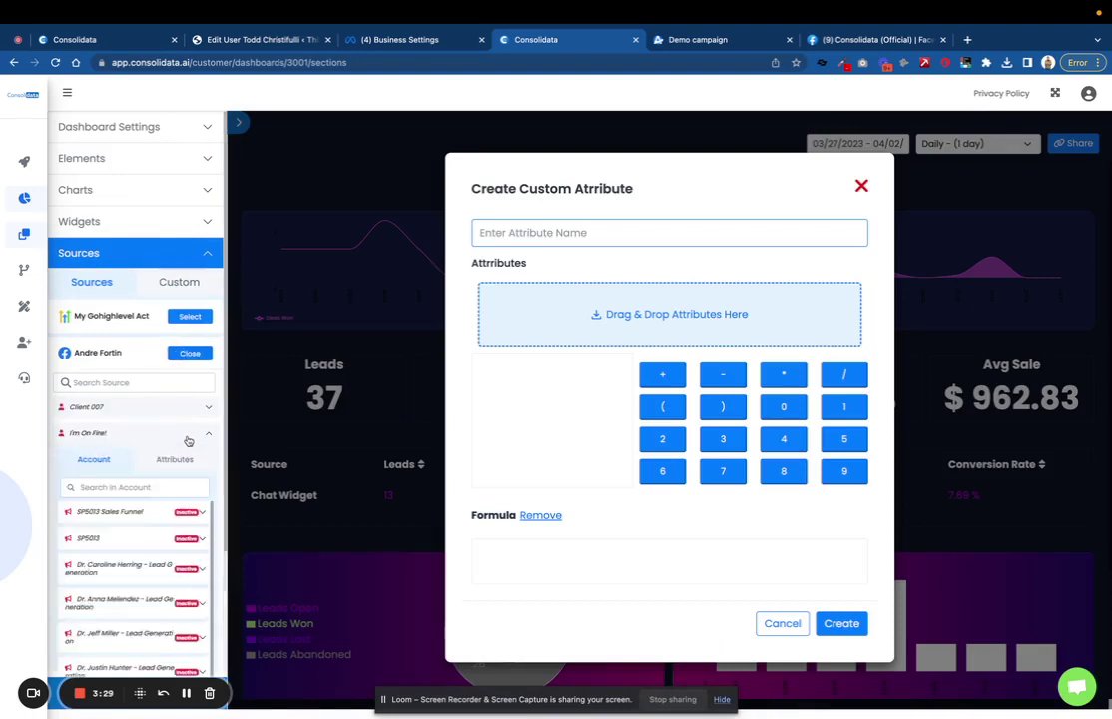
pyautogui.click(176, 460)
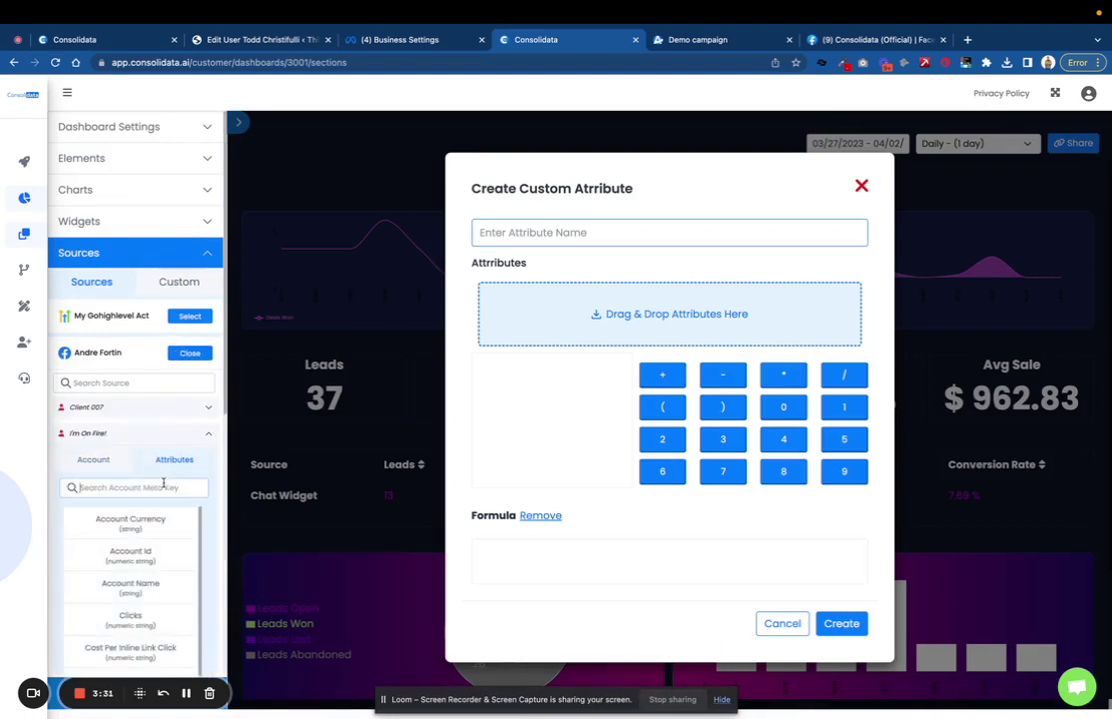
pyautogui.click(164, 482)
pyautogui.write('spe')
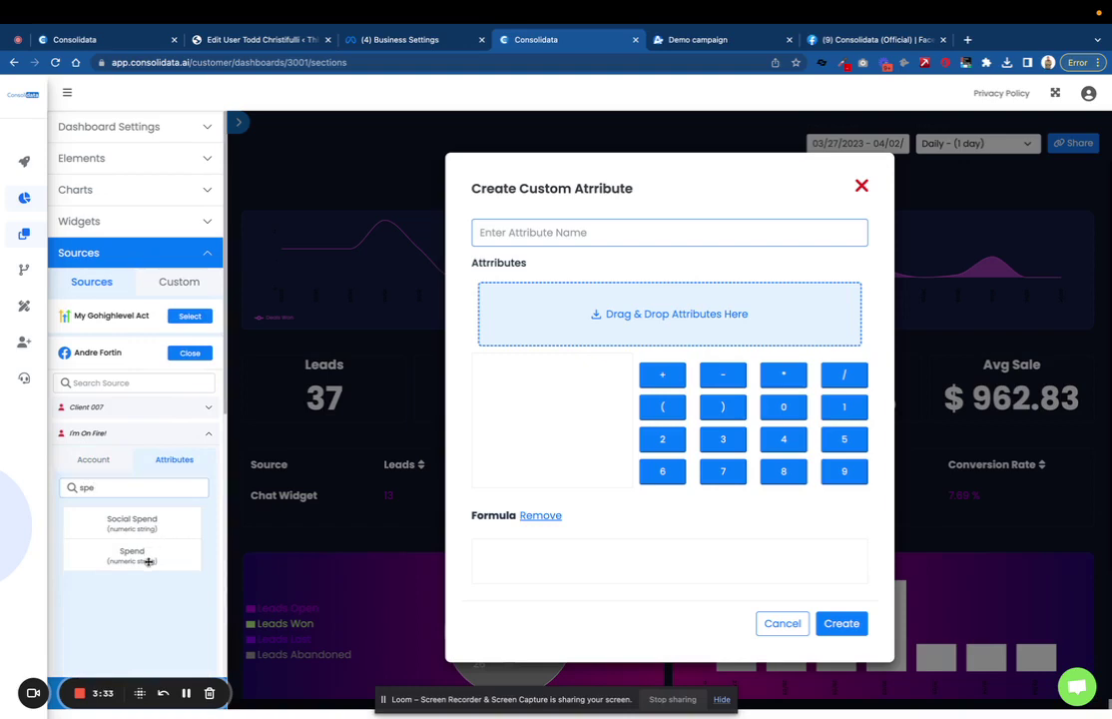
pyautogui.moveTo(148, 562); pyautogui.dragTo(678, 314)
# Step: Add Rentalex's Leads Won, build Spend / Leads Won, name it CPA and create it
pyautogui.click(189, 318)
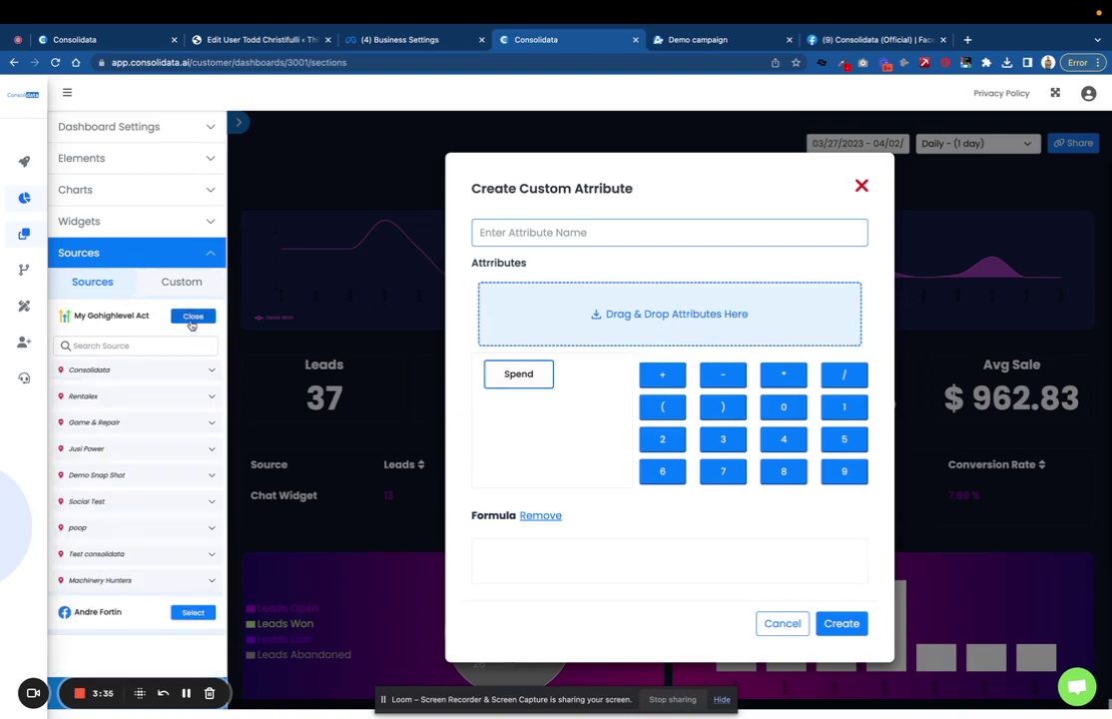
pyautogui.click(175, 398)
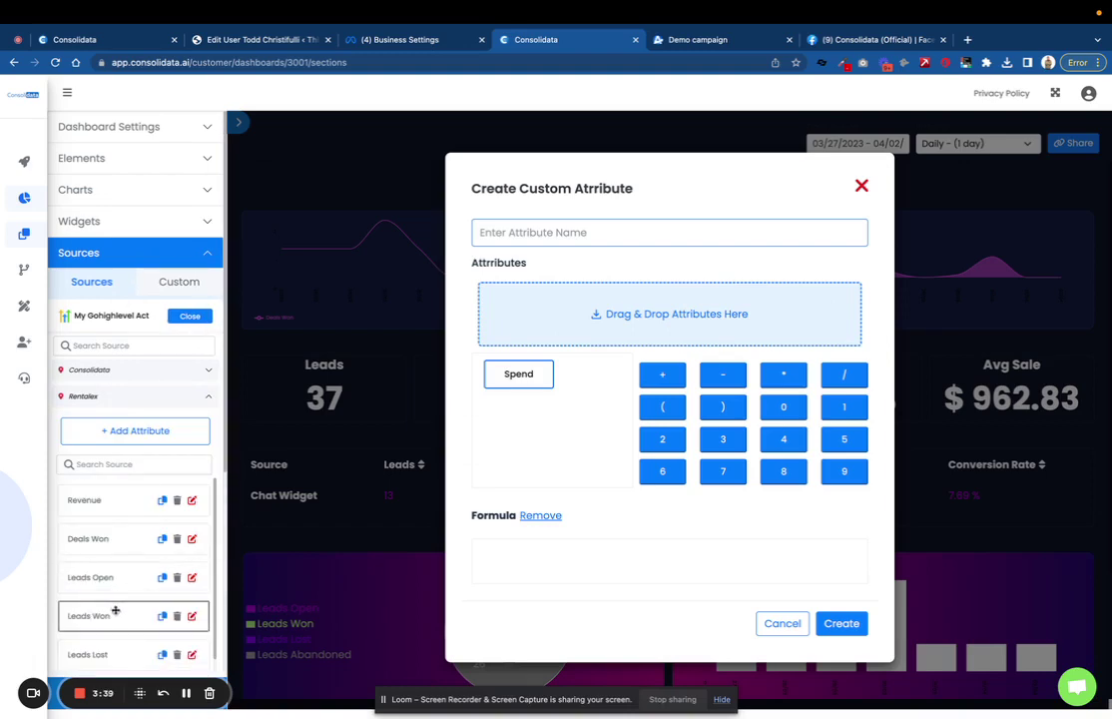
pyautogui.moveTo(114, 608); pyautogui.dragTo(623, 303)
pyautogui.click(532, 374)
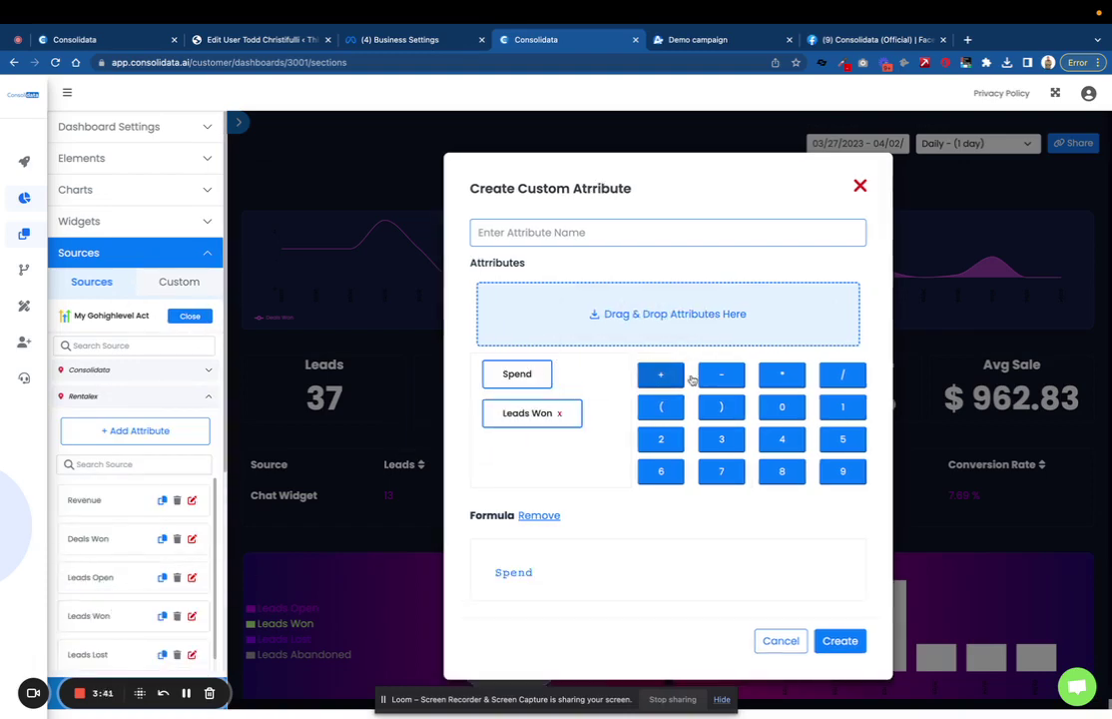
pyautogui.click(509, 413)
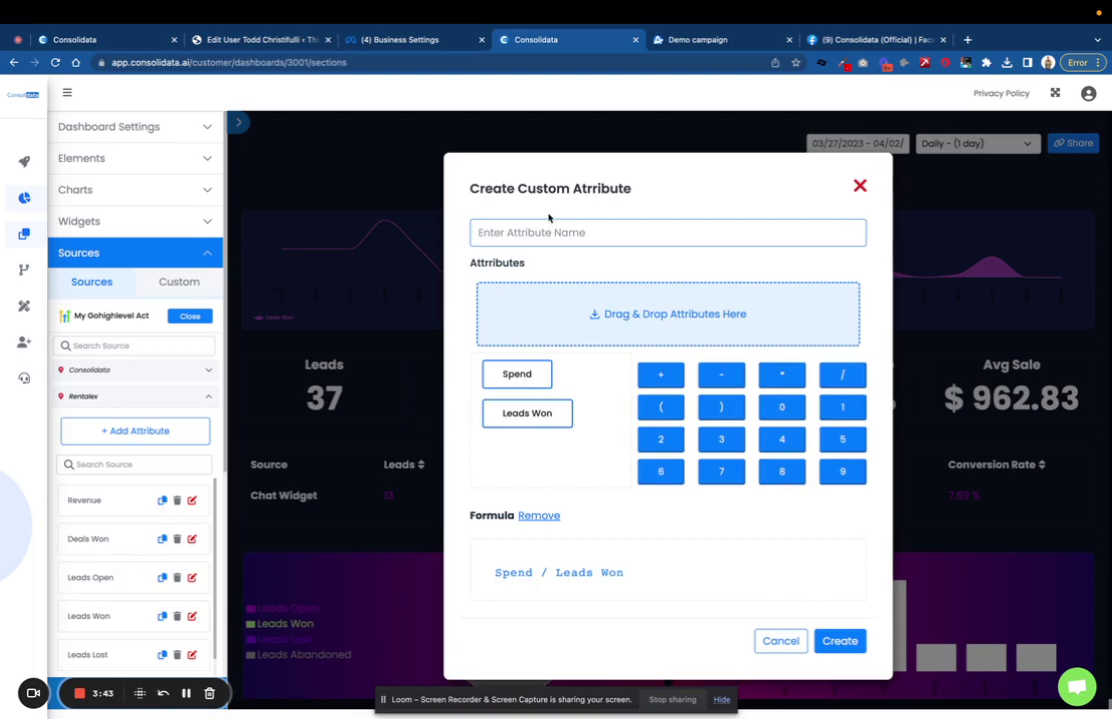
pyautogui.write('CPA')
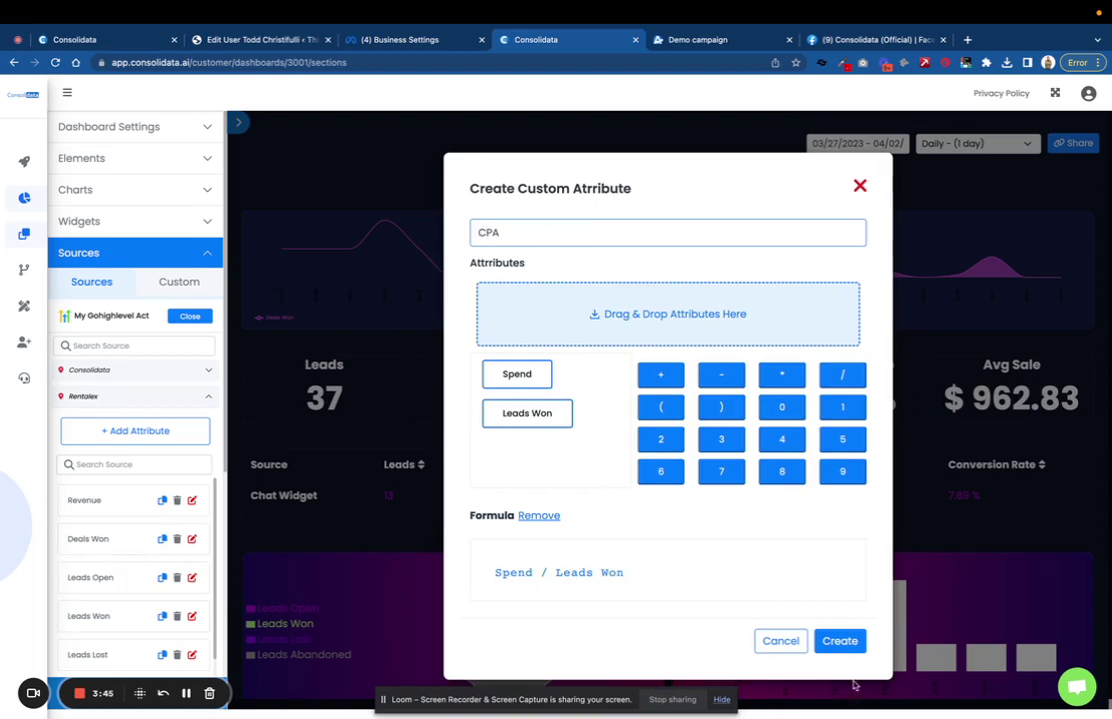
pyautogui.click(841, 641)
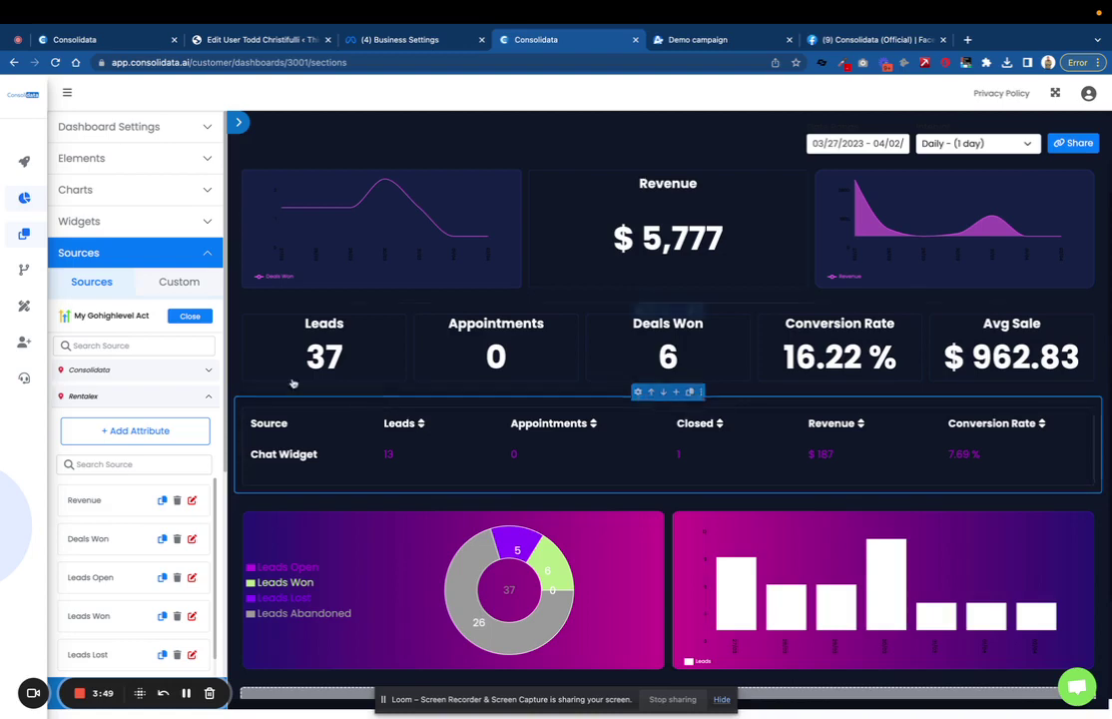
# Step: Raise the KPI row's height above 135 px and drop the CPA metric onto the Deals Won card
pyautogui.moveTo(688, 325)
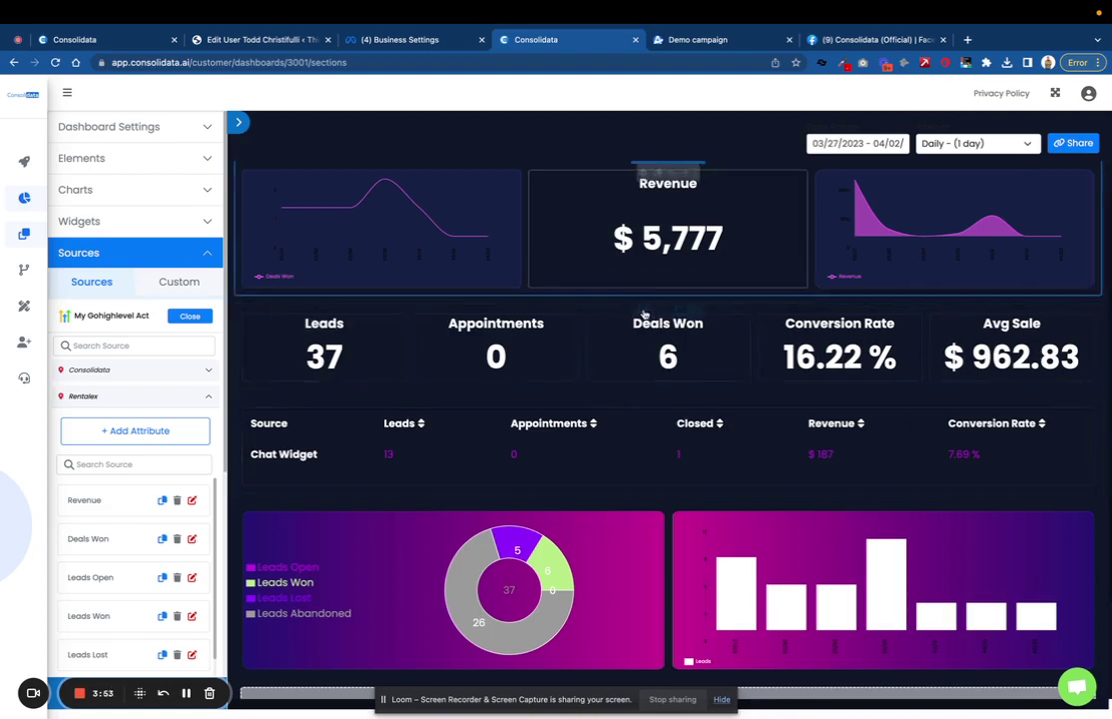
pyautogui.click(636, 296)
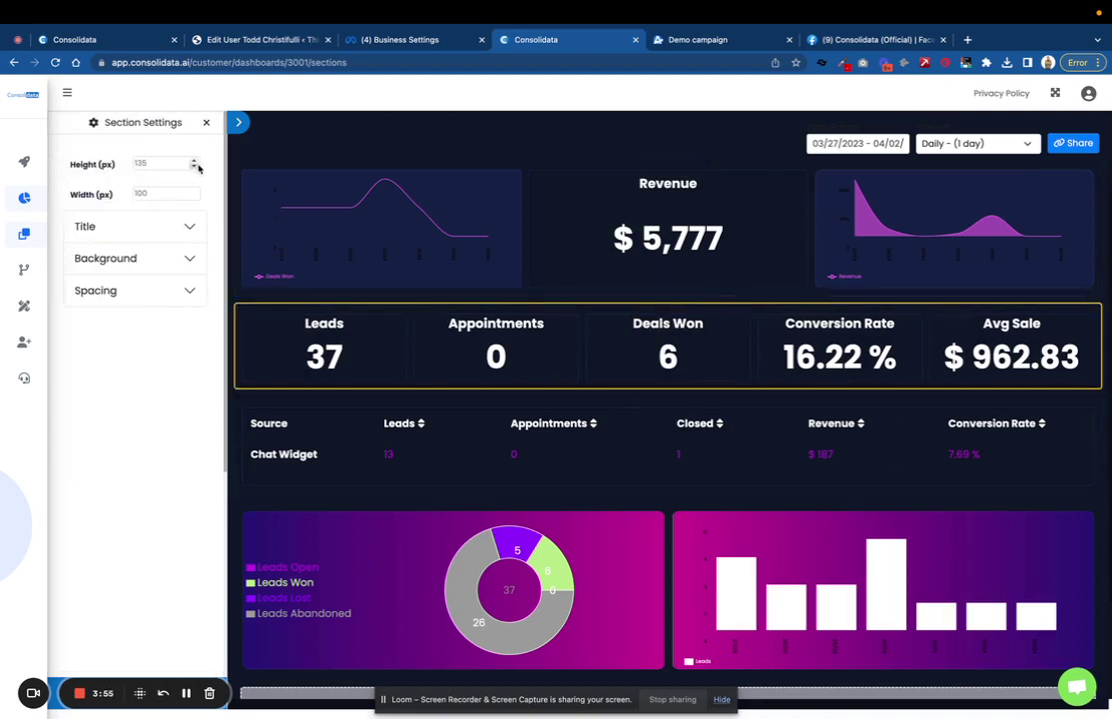
pyautogui.click(194, 162)
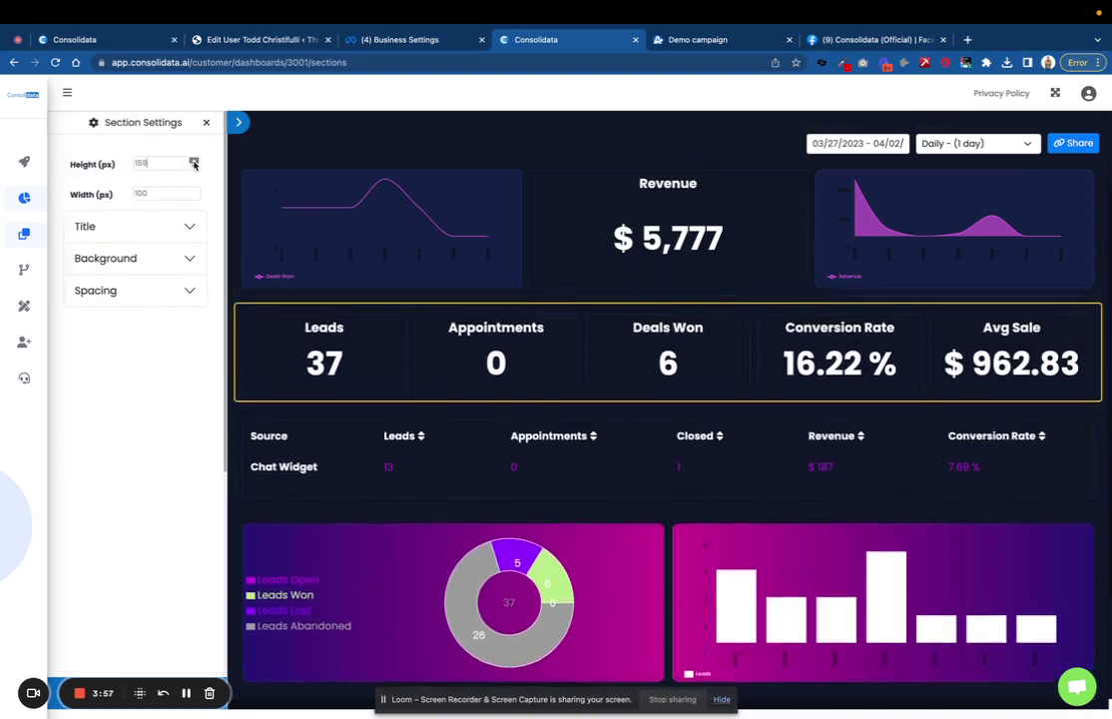
pyautogui.moveTo(194, 163); pyautogui.dragTo(193, 164)
pyautogui.click(205, 122)
pyautogui.click(176, 283)
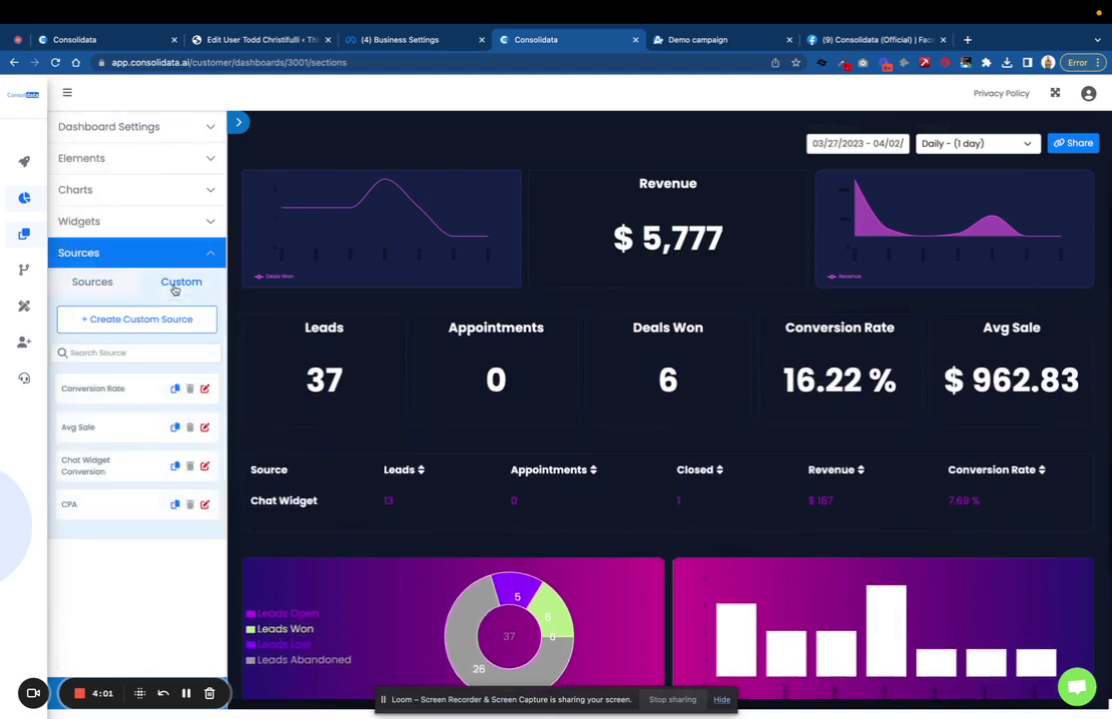
pyautogui.moveTo(89, 504); pyautogui.dragTo(649, 420)
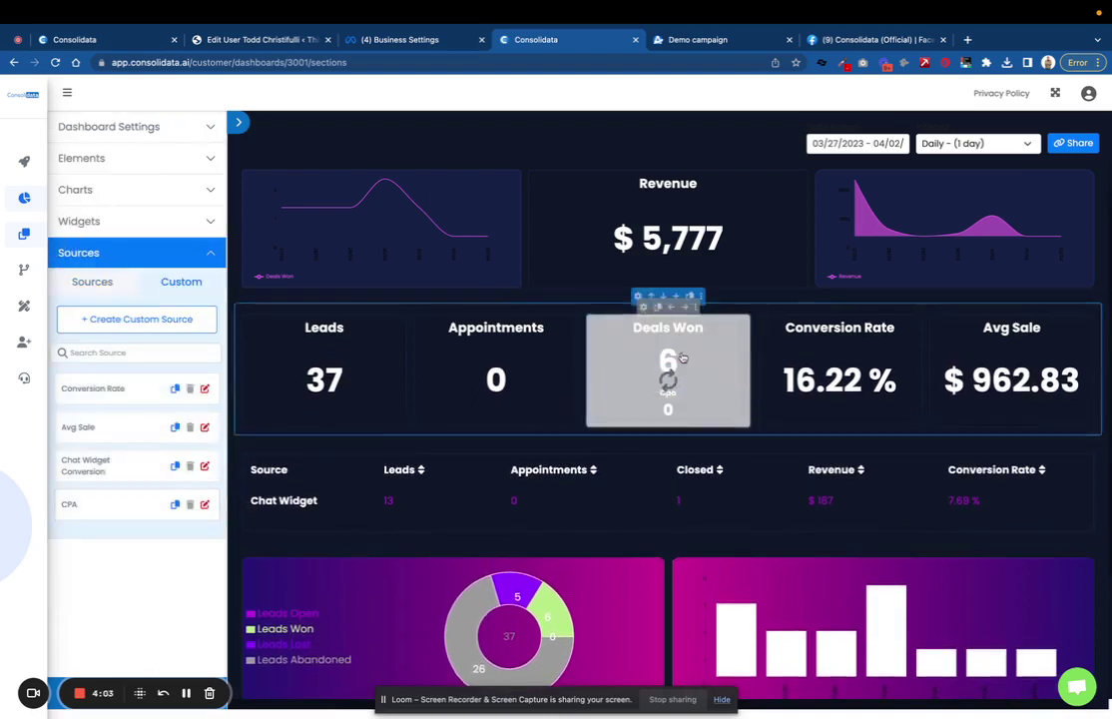
# Step: Label the Deals Won card's metric CPA, showing decimals with the $ symbol at the start
pyautogui.click(649, 296)
pyautogui.click(165, 266)
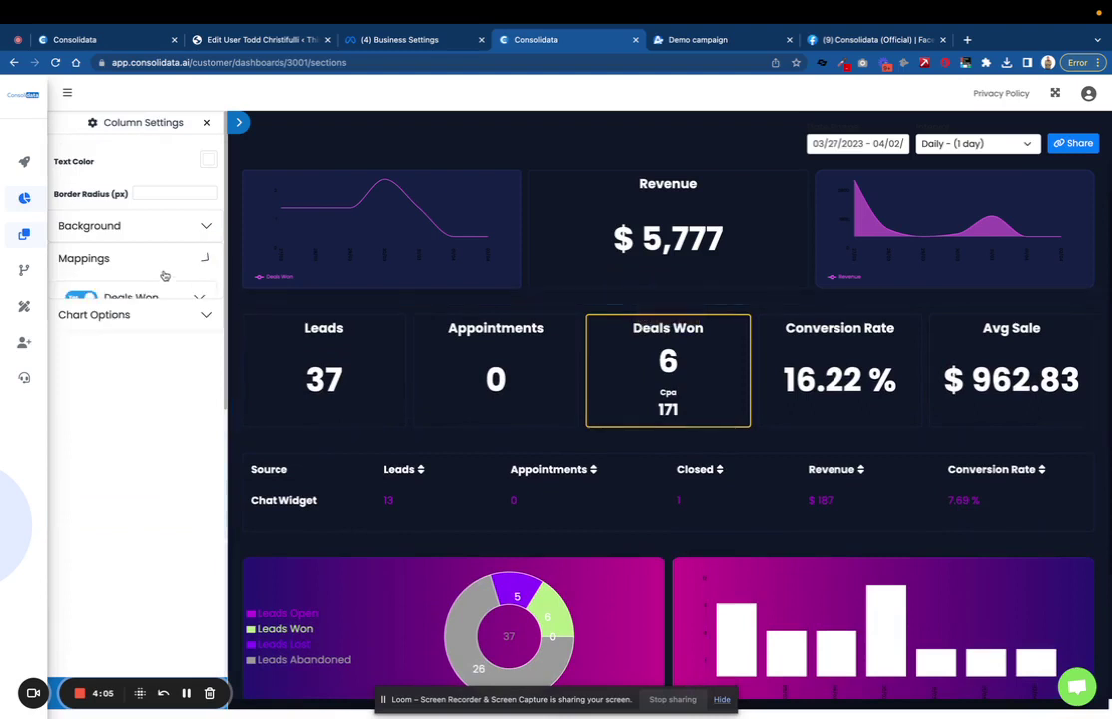
pyautogui.click(167, 349)
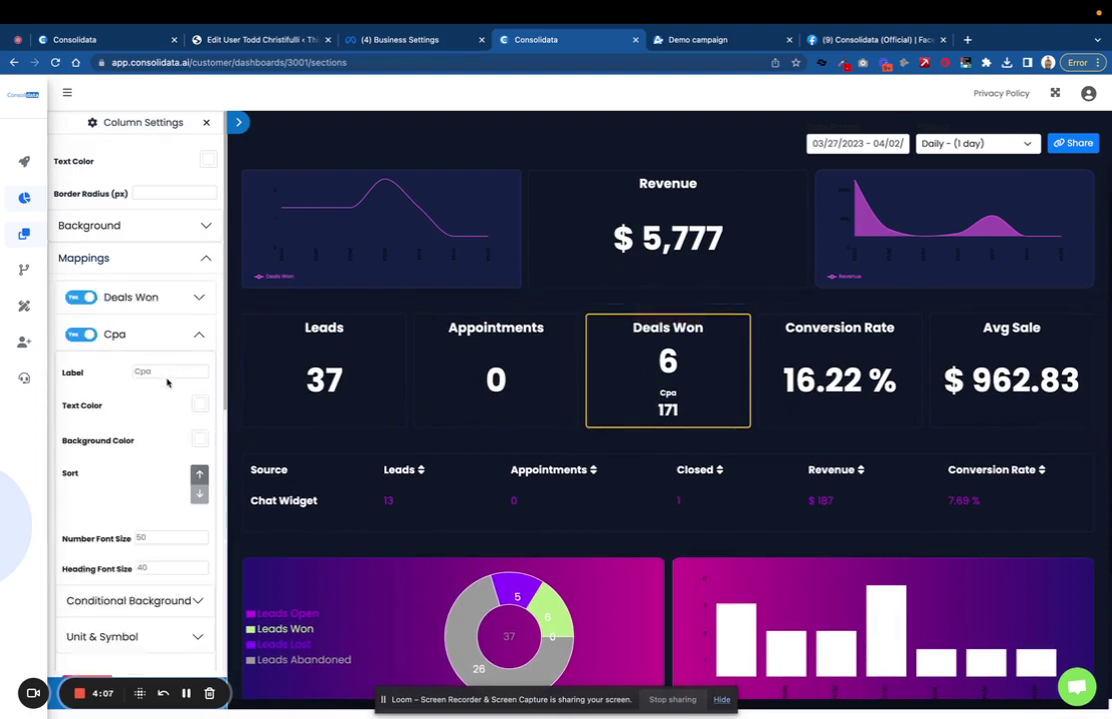
pyautogui.press('BackSpace')
pyautogui.press('BackSpace')
pyautogui.click(145, 633)
pyautogui.scroll(-1, 149, 609)
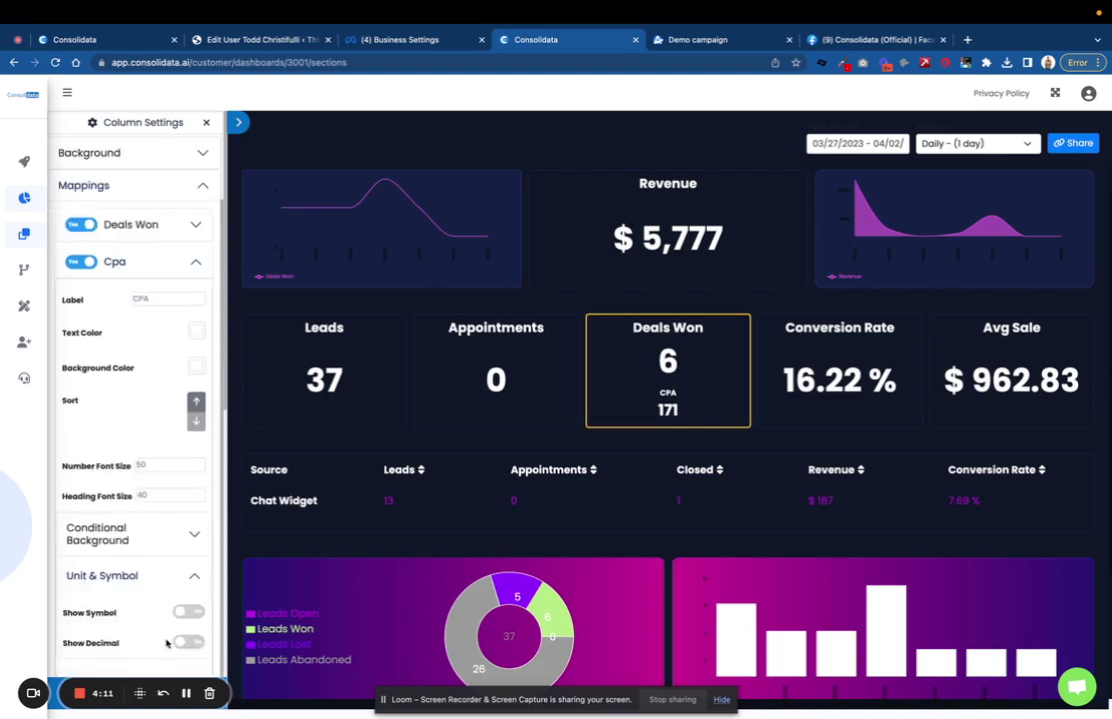
pyautogui.click(189, 640)
pyautogui.click(187, 610)
pyautogui.scroll(-1, 186, 619)
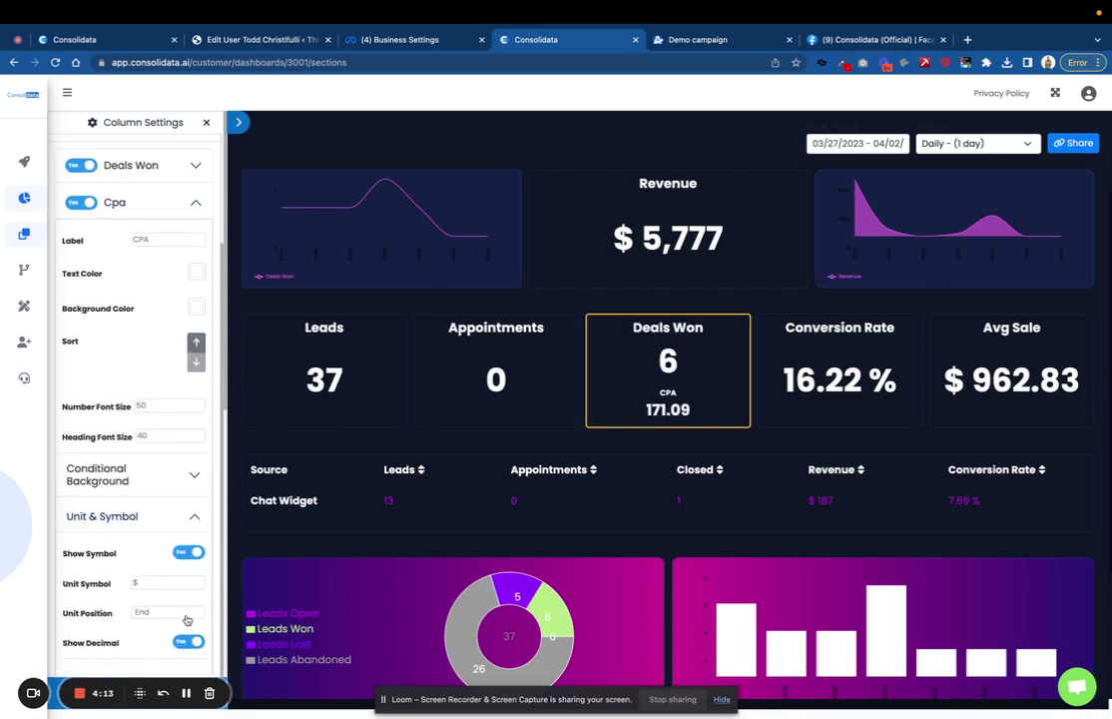
pyautogui.click(162, 610)
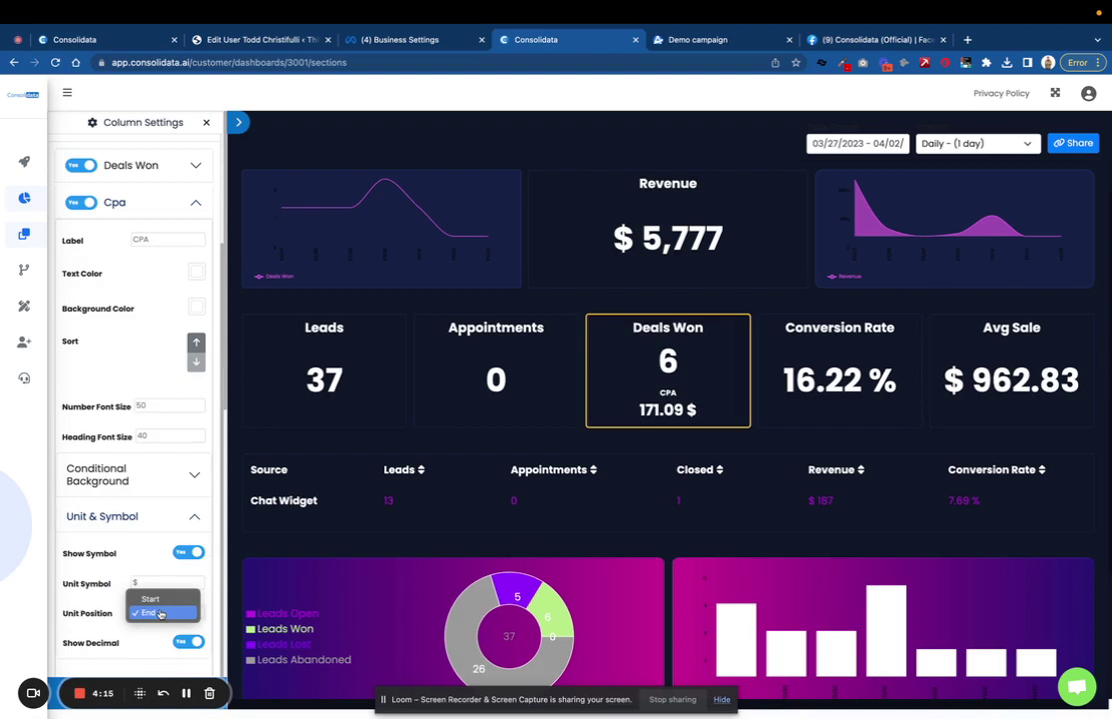
pyautogui.click(155, 600)
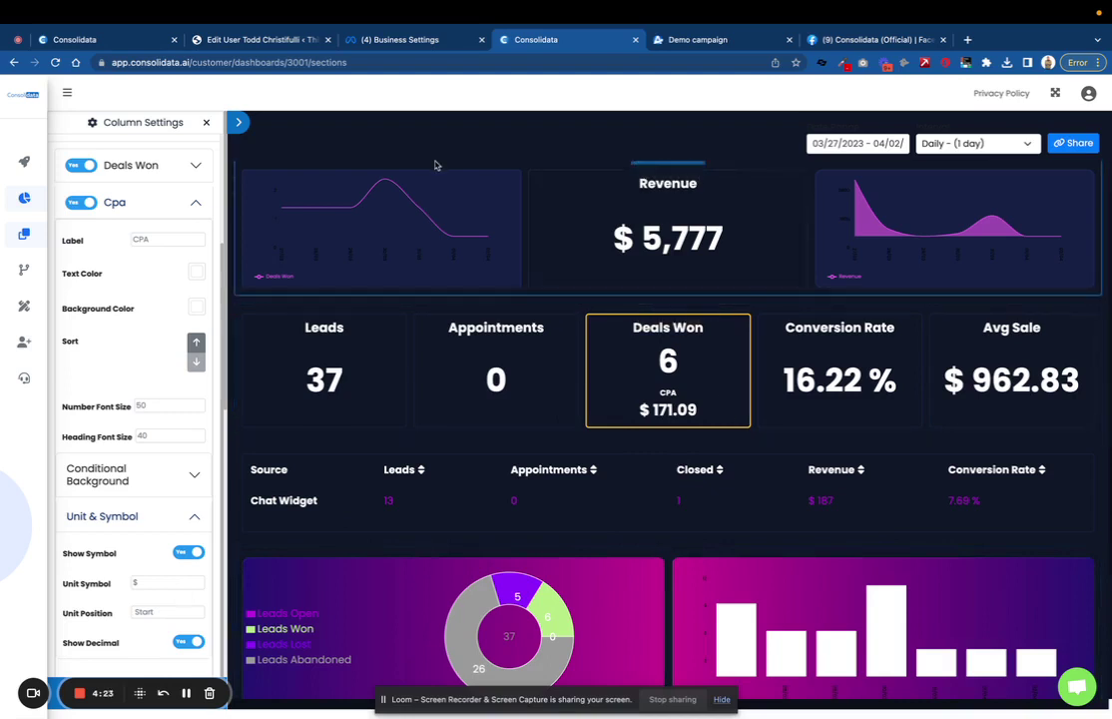
# Step: Set the Deals Won line chart's axis colour to white
pyautogui.click(361, 172)
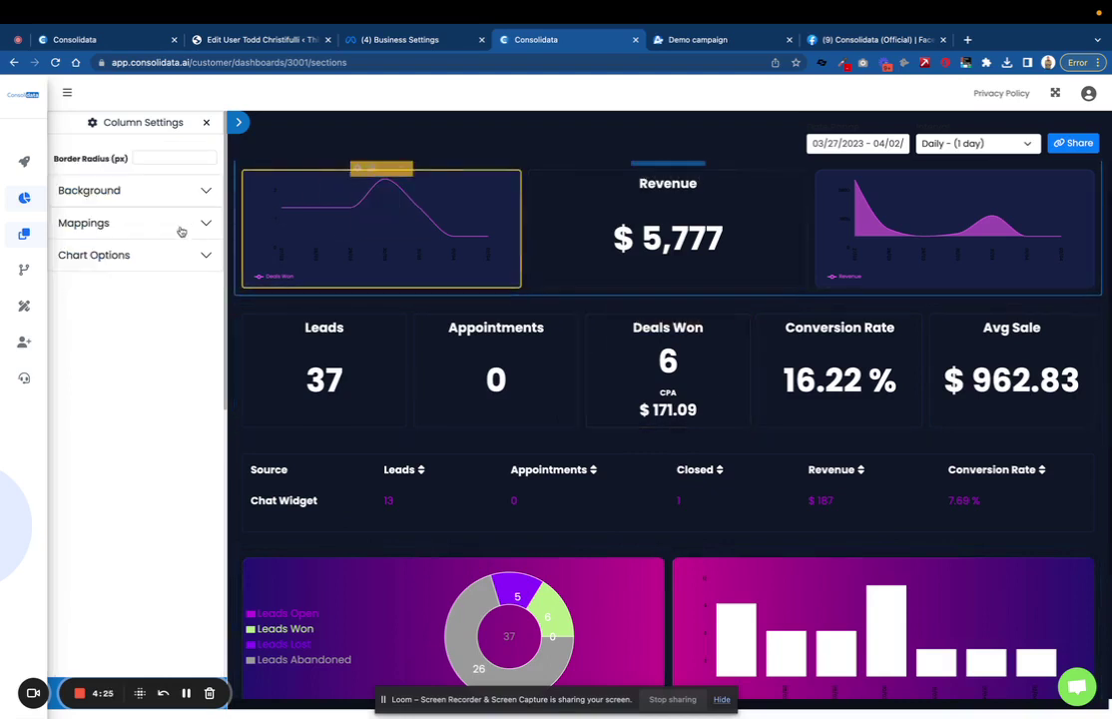
pyautogui.click(161, 256)
pyautogui.click(207, 400)
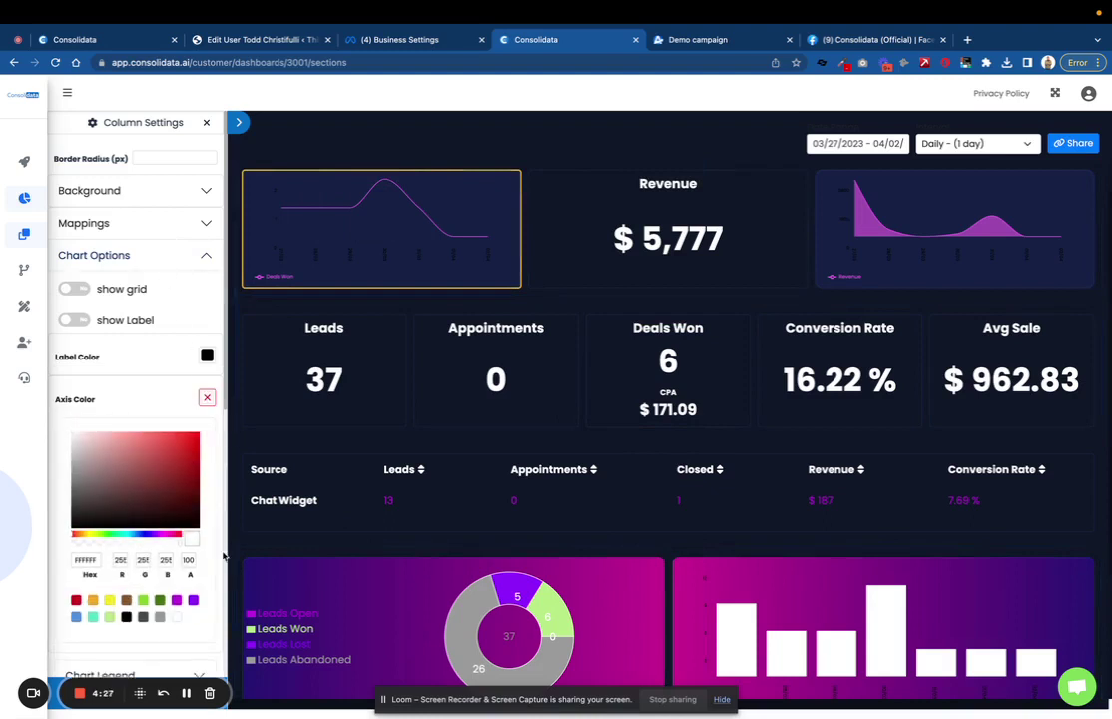
pyautogui.click(177, 618)
pyautogui.click(206, 399)
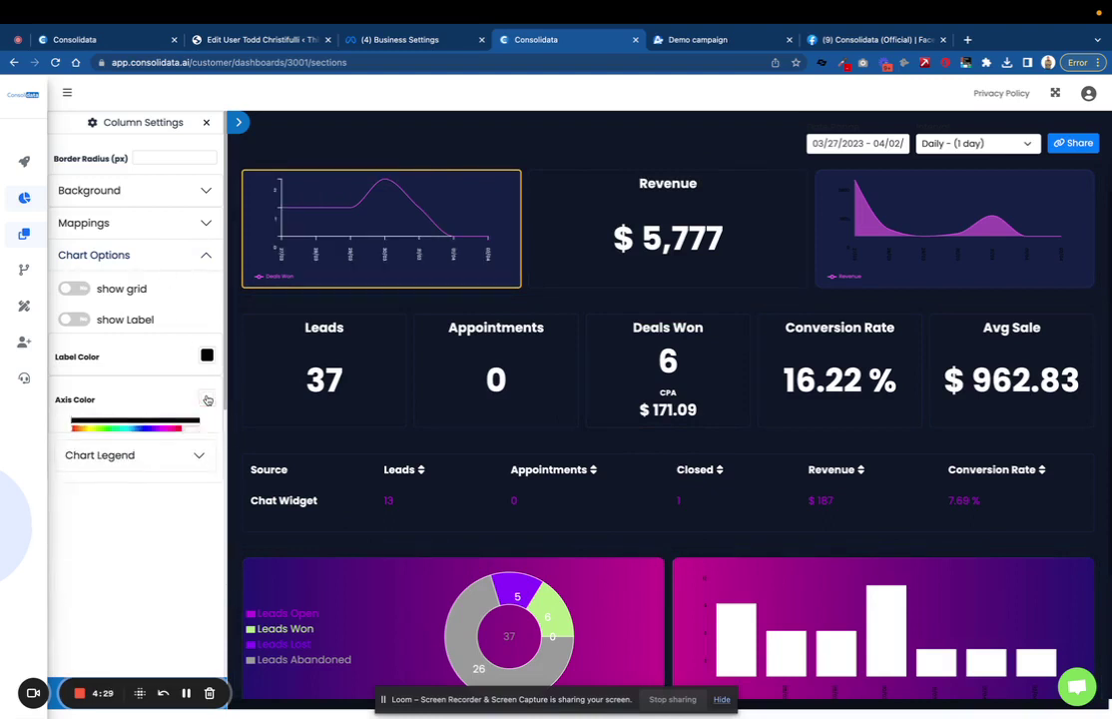
# Step: Look over AgencyAnalytics' HighLevel report of 367 opportunities, then return to the Consolidata dashboard editor
pyautogui.click(736, 40)
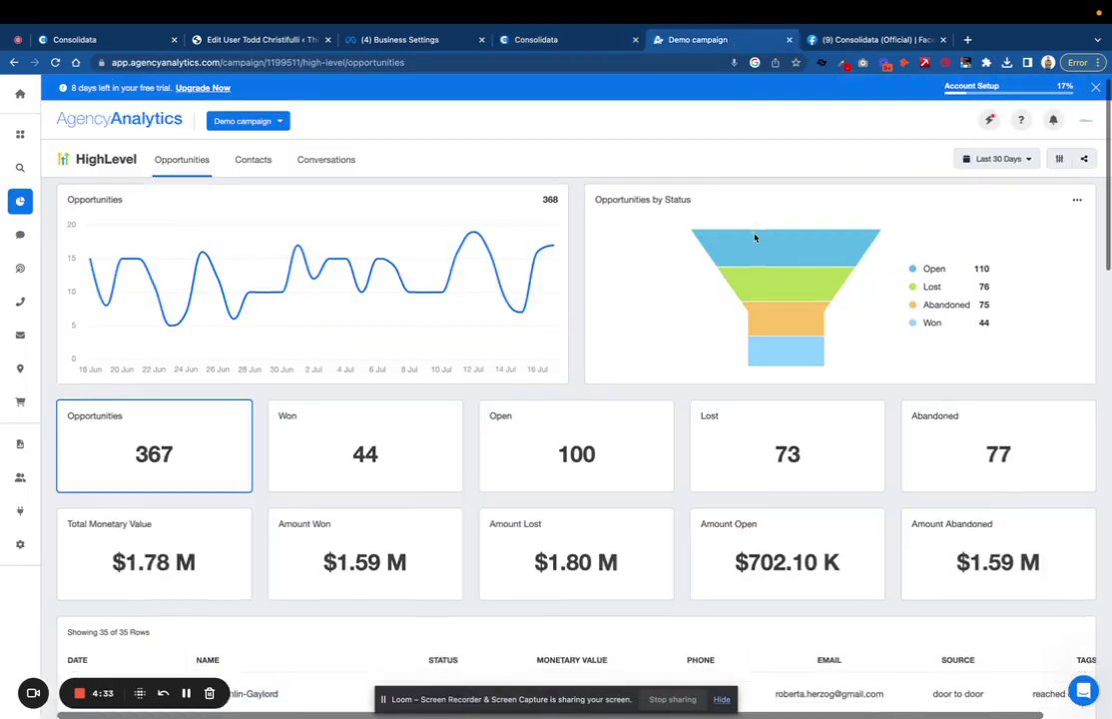
pyautogui.scroll(-3, 755, 237)
pyautogui.scroll(3, 756, 237)
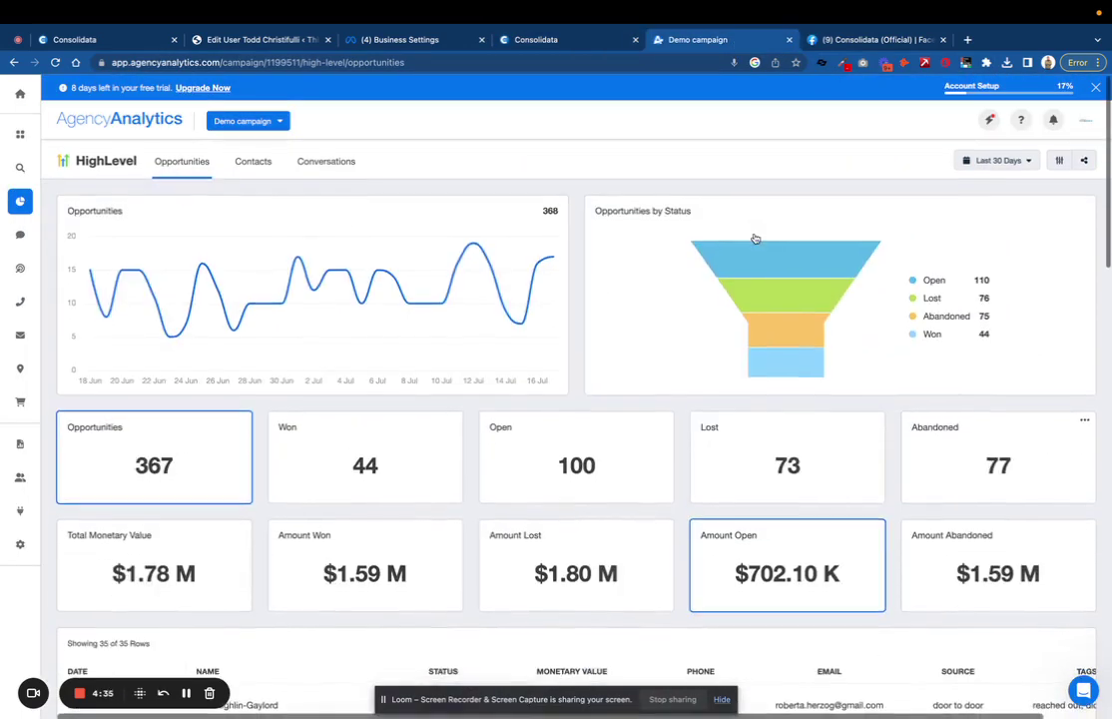
pyautogui.moveTo(766, 249)
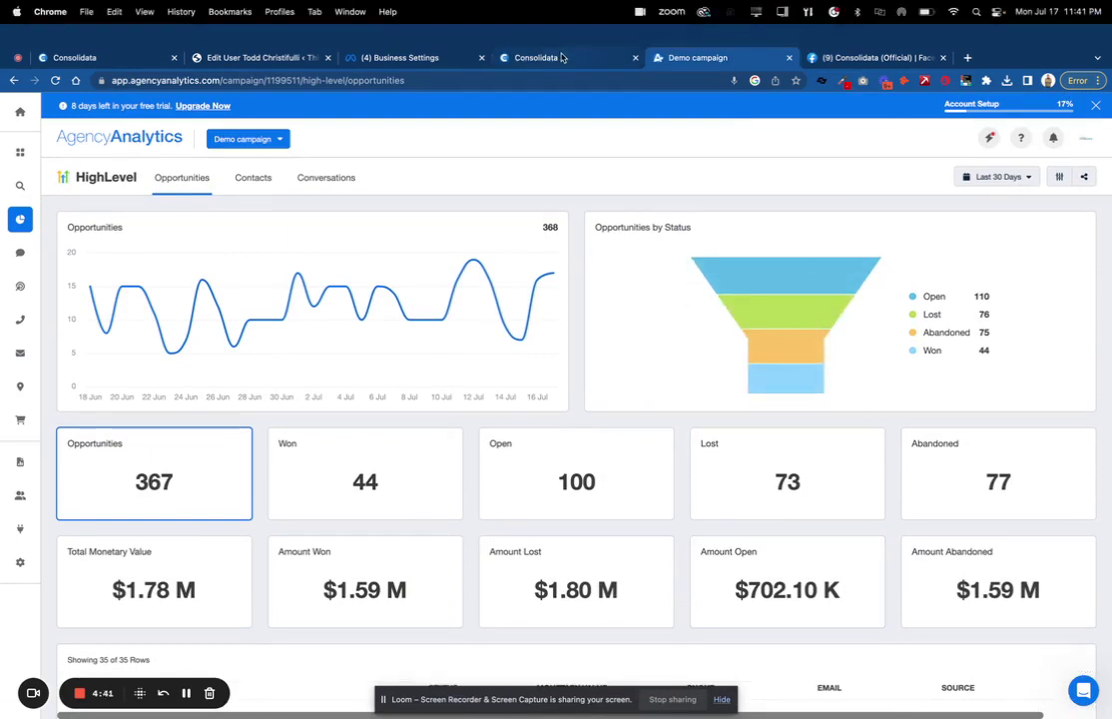
pyautogui.click(558, 38)
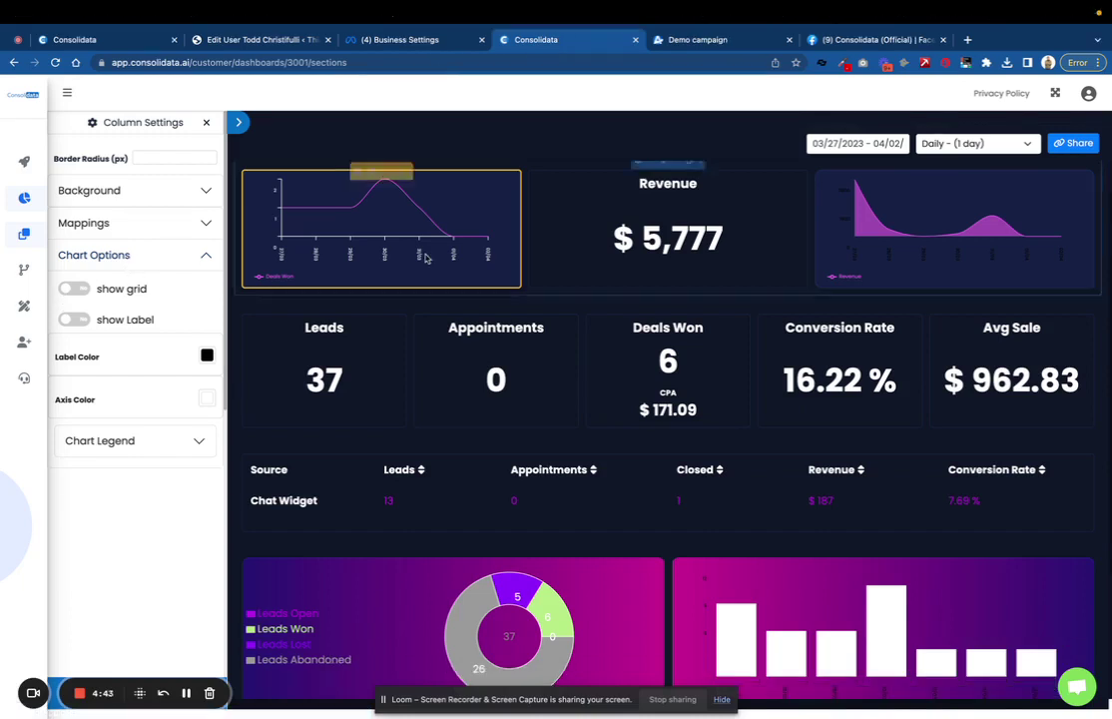
# Step: Load login.leadtracker.io in a new browser tab
pyautogui.click(967, 39)
pyautogui.write('login.leadtracker.io')
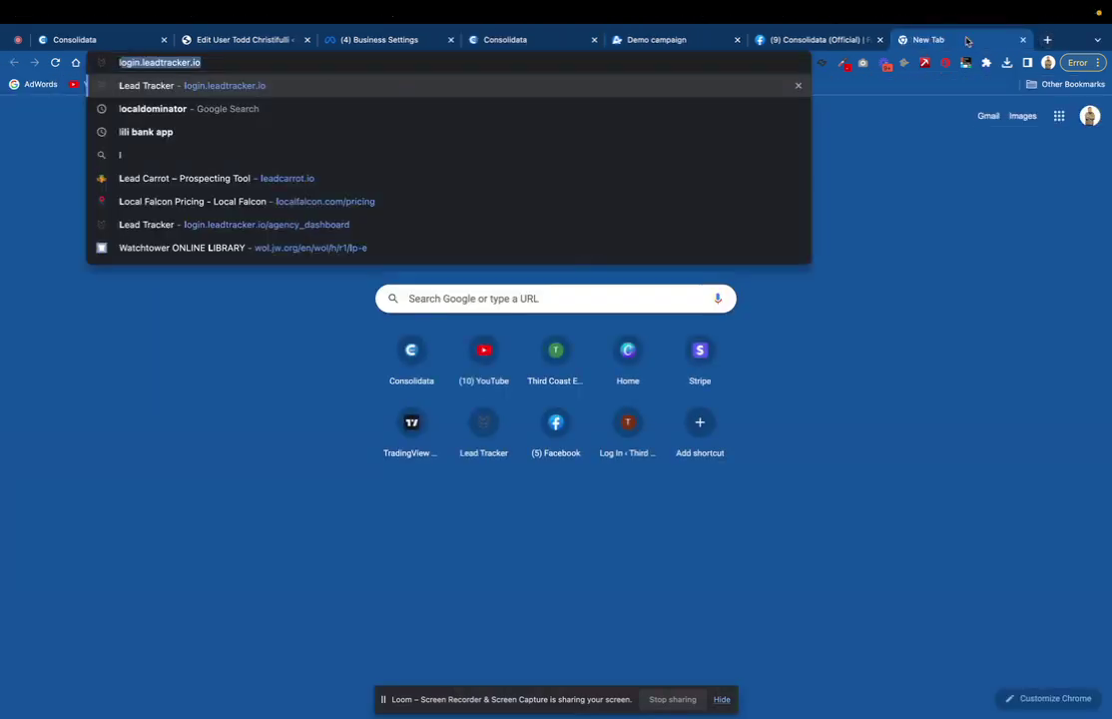
pyautogui.press('Return')
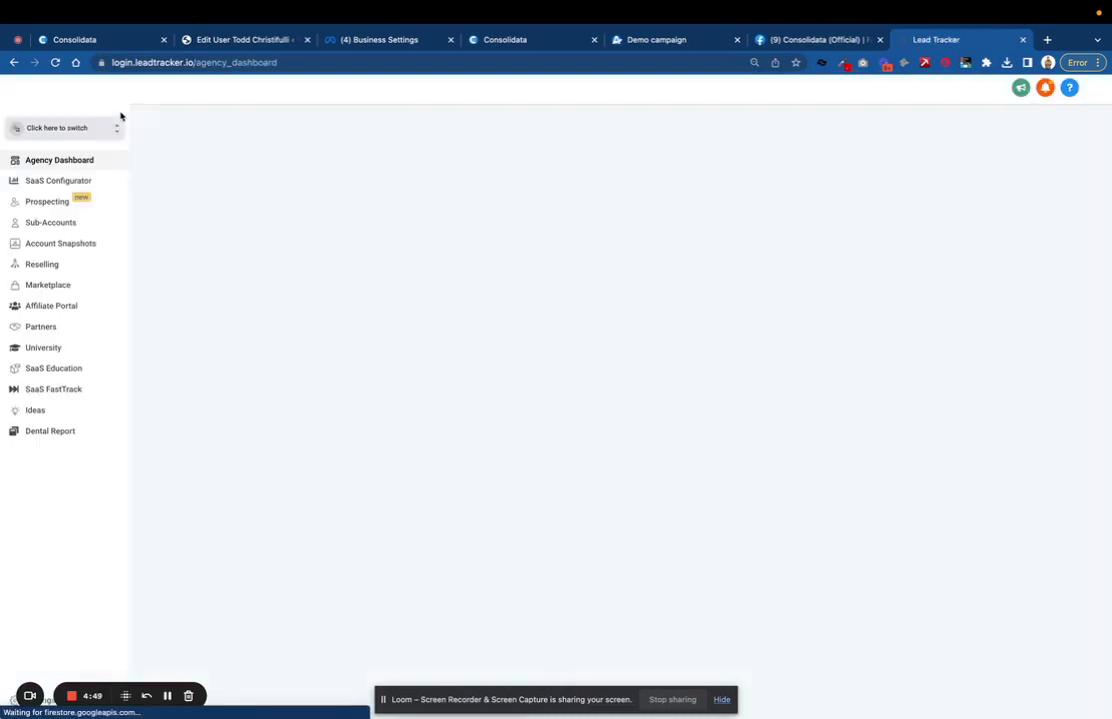
# Step: Switch to the Demo Account sub-account via a 'demo' search and dismiss both warning banners
pyautogui.click(89, 127)
pyautogui.click(206, 132)
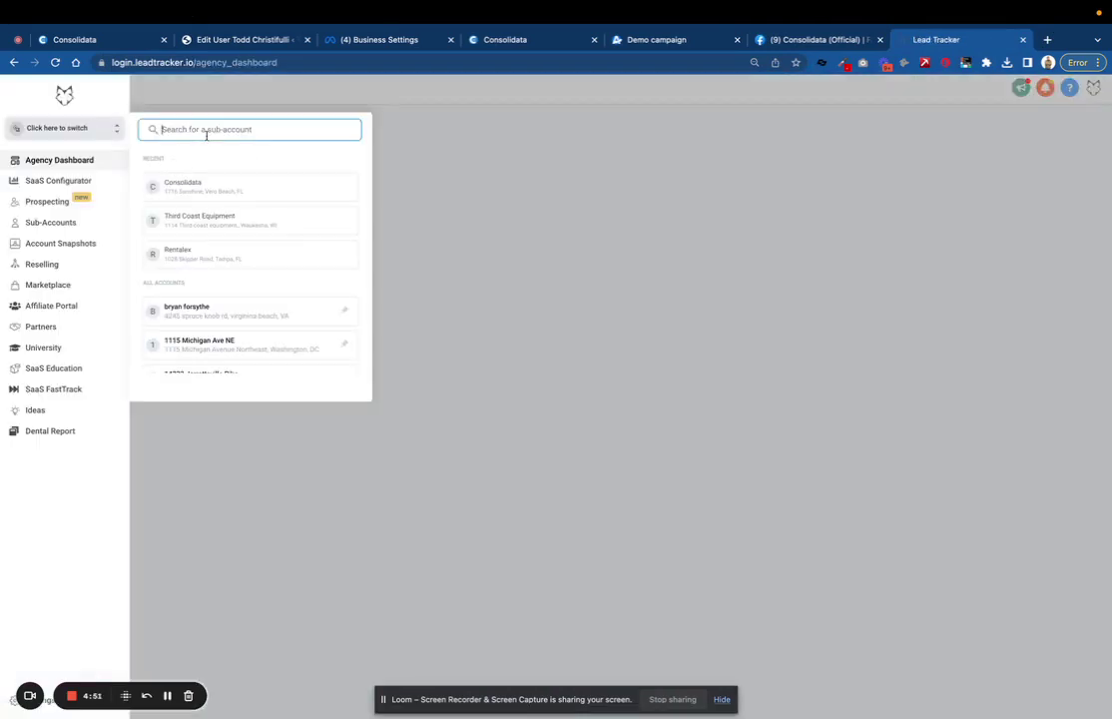
pyautogui.write('demo')
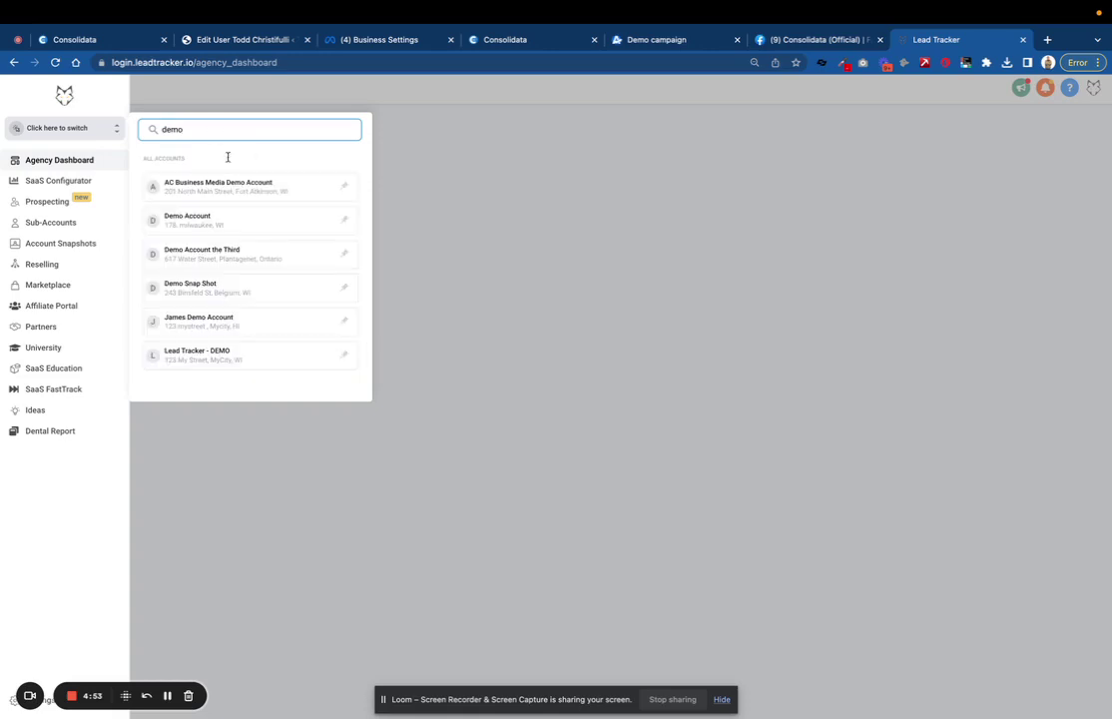
pyautogui.click(210, 219)
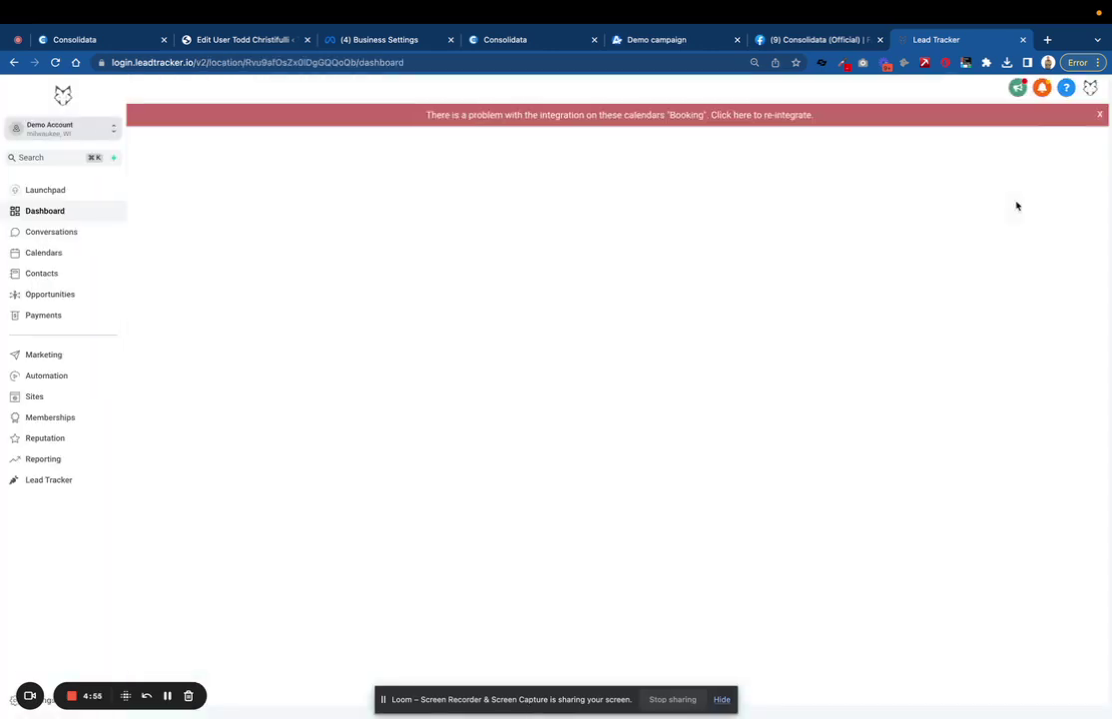
pyautogui.click(1099, 116)
pyautogui.click(1025, 113)
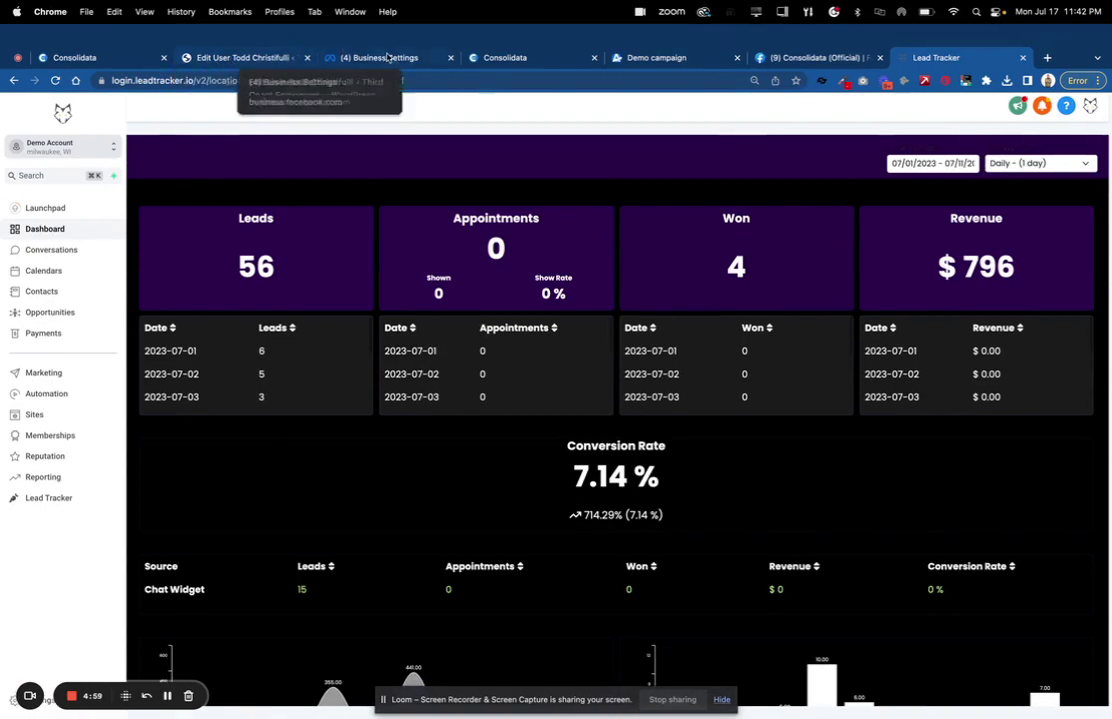
# Step: In DashHub's location dashboard settings, check the GHL agency script and delete the Demo Account assignment
pyautogui.click(499, 62)
pyautogui.moveTo(20, 179)
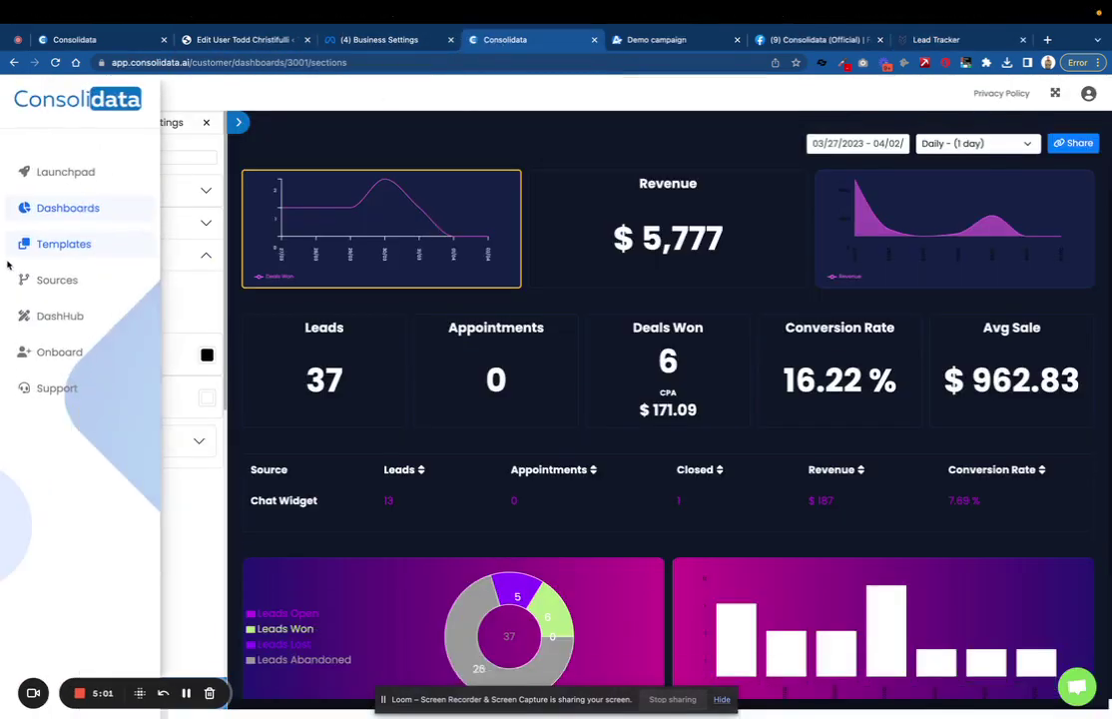
pyautogui.click(85, 326)
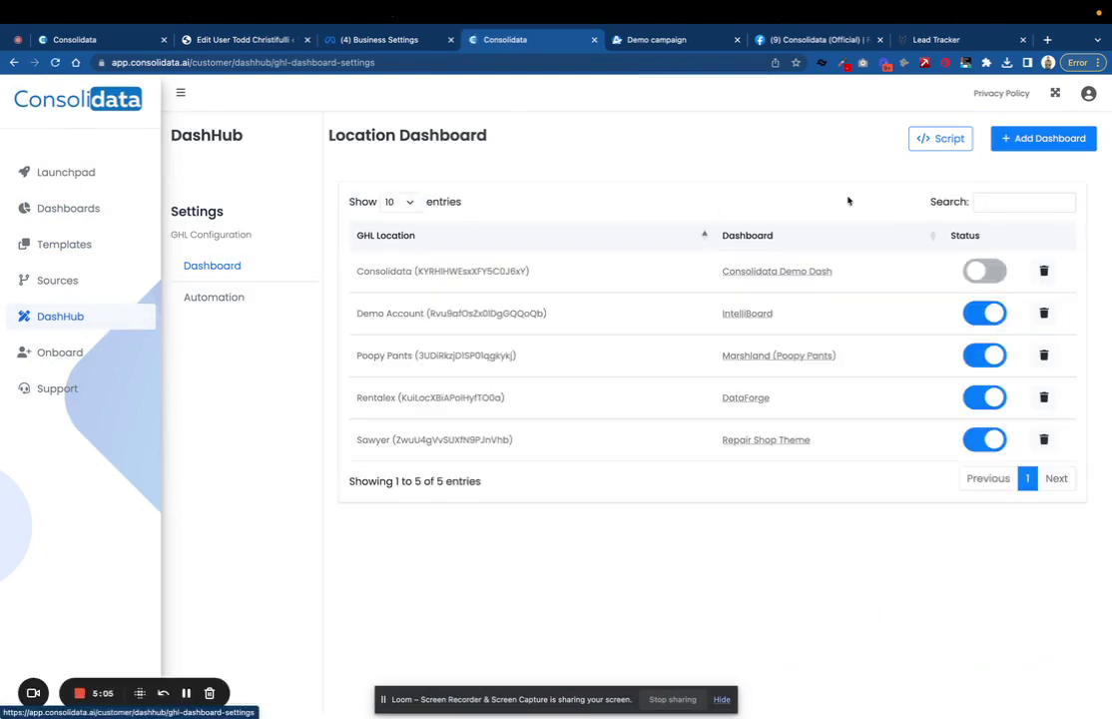
pyautogui.click(940, 138)
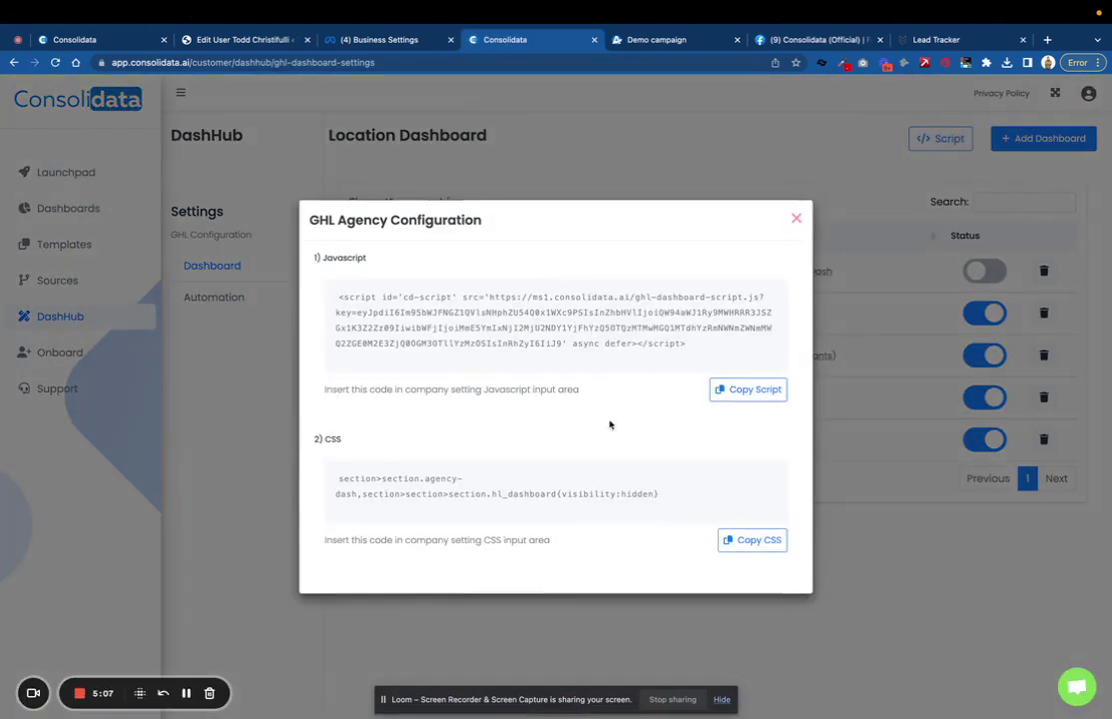
pyautogui.click(804, 218)
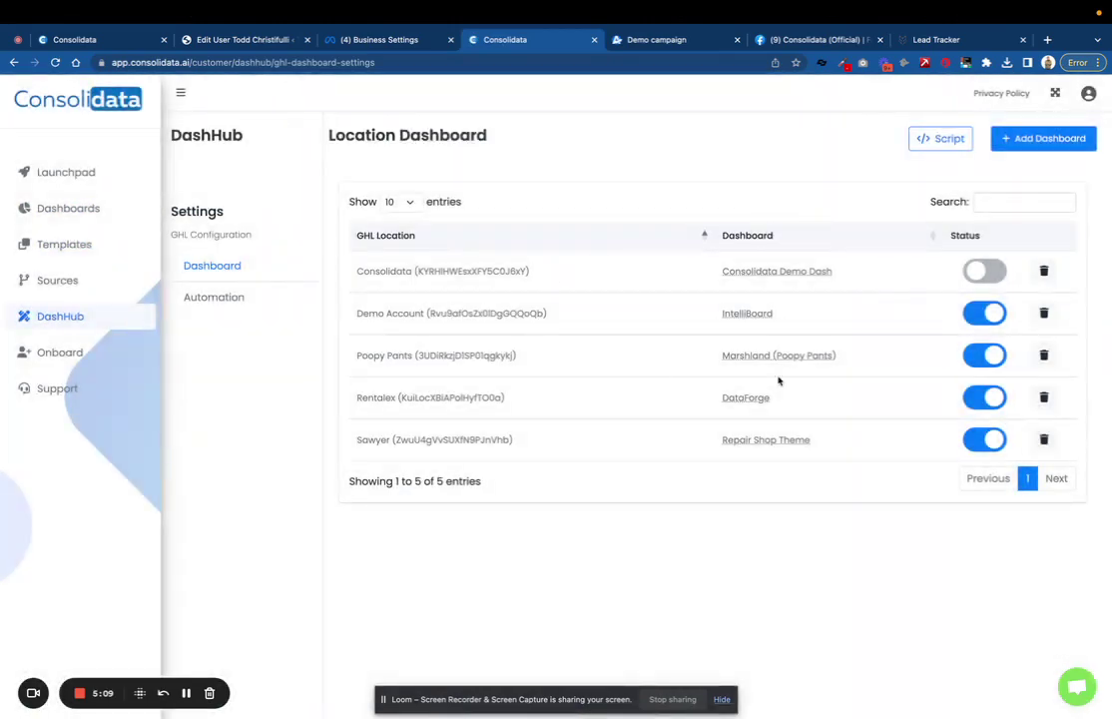
pyautogui.click(1043, 313)
pyautogui.click(687, 209)
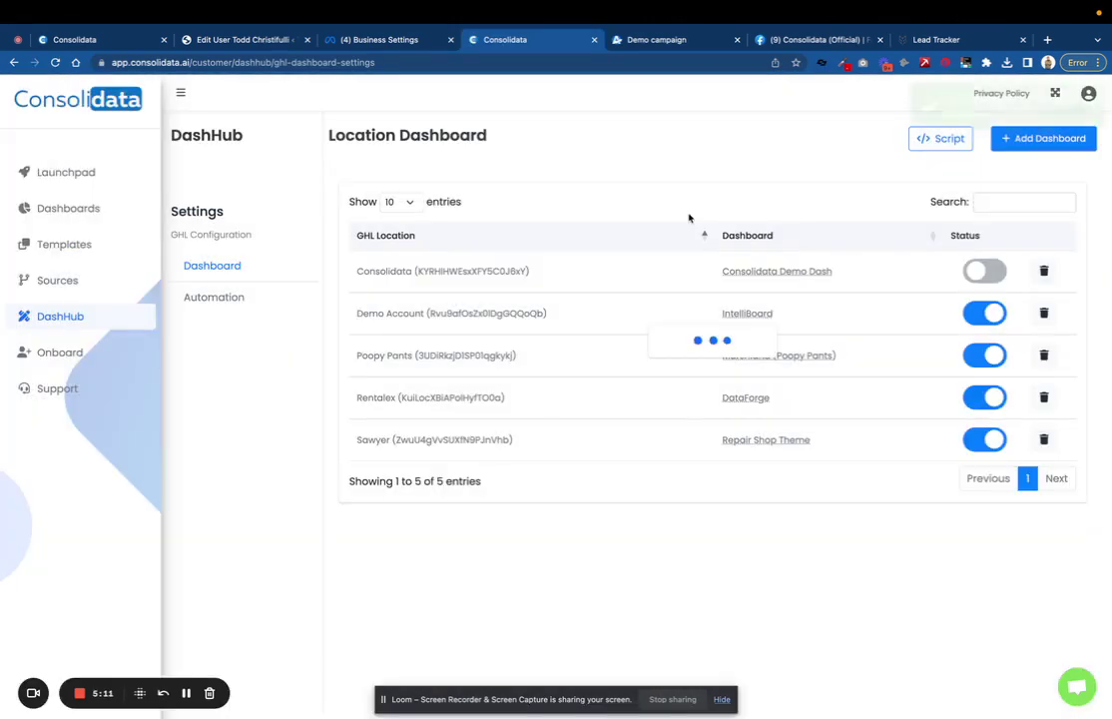
# Step: Add and save a dashboard assignment linking the Demo Snap Shot location to DataForge
pyautogui.click(1057, 139)
pyautogui.click(564, 375)
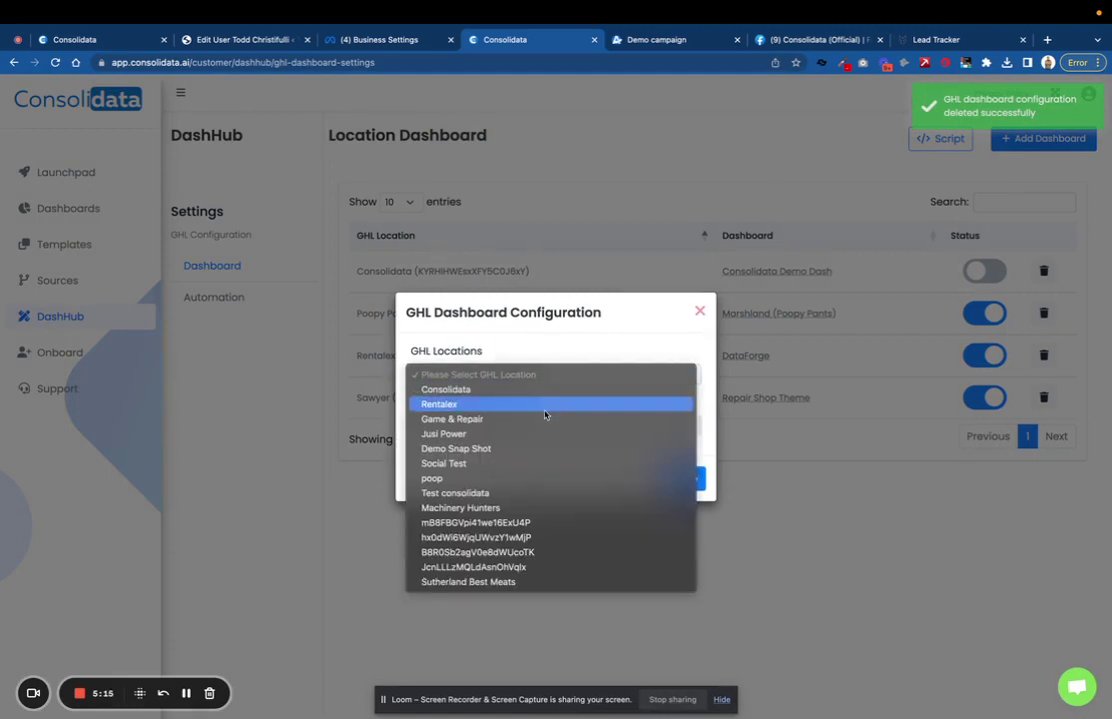
pyautogui.click(533, 451)
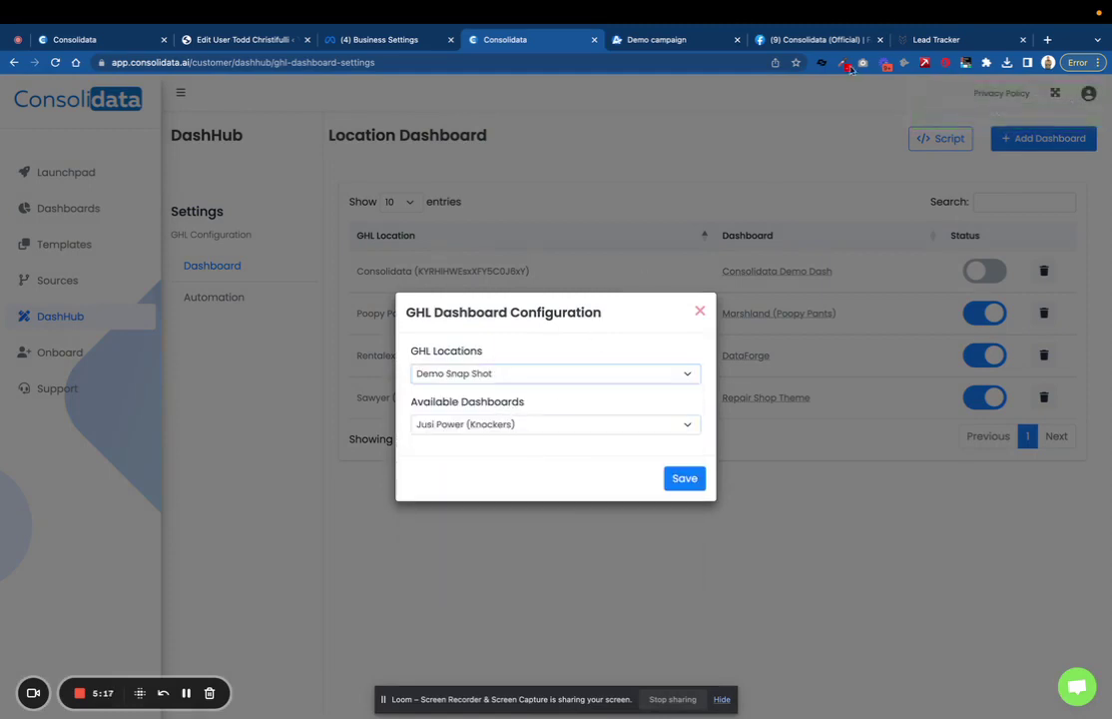
pyautogui.click(930, 58)
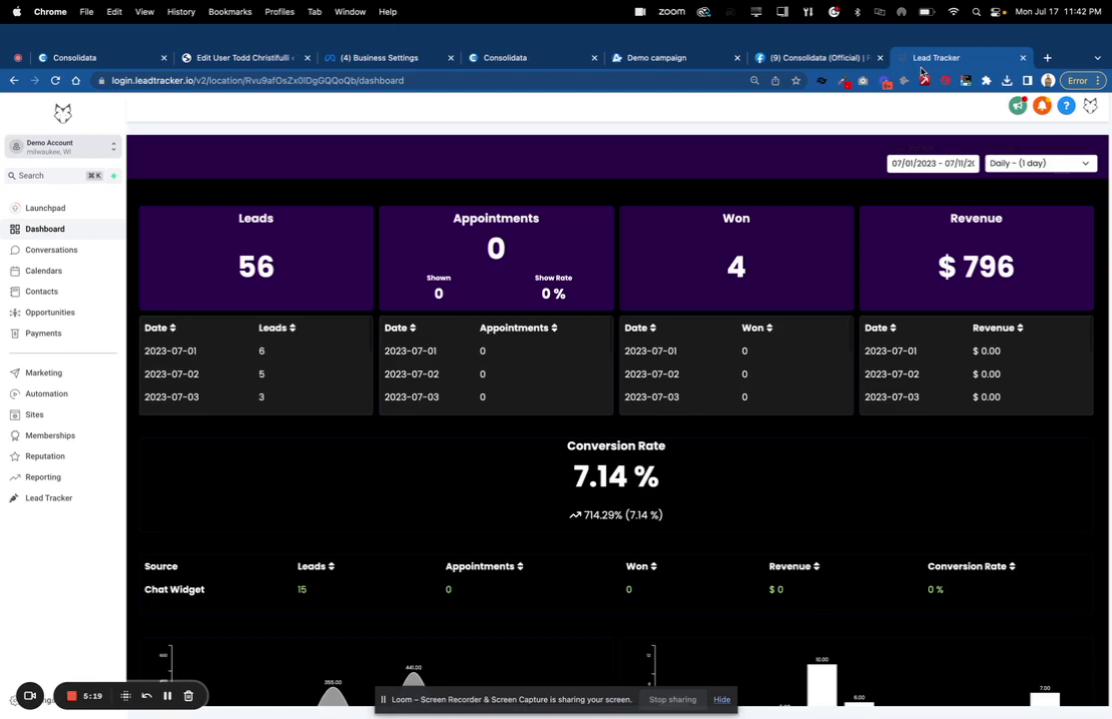
pyautogui.click(552, 57)
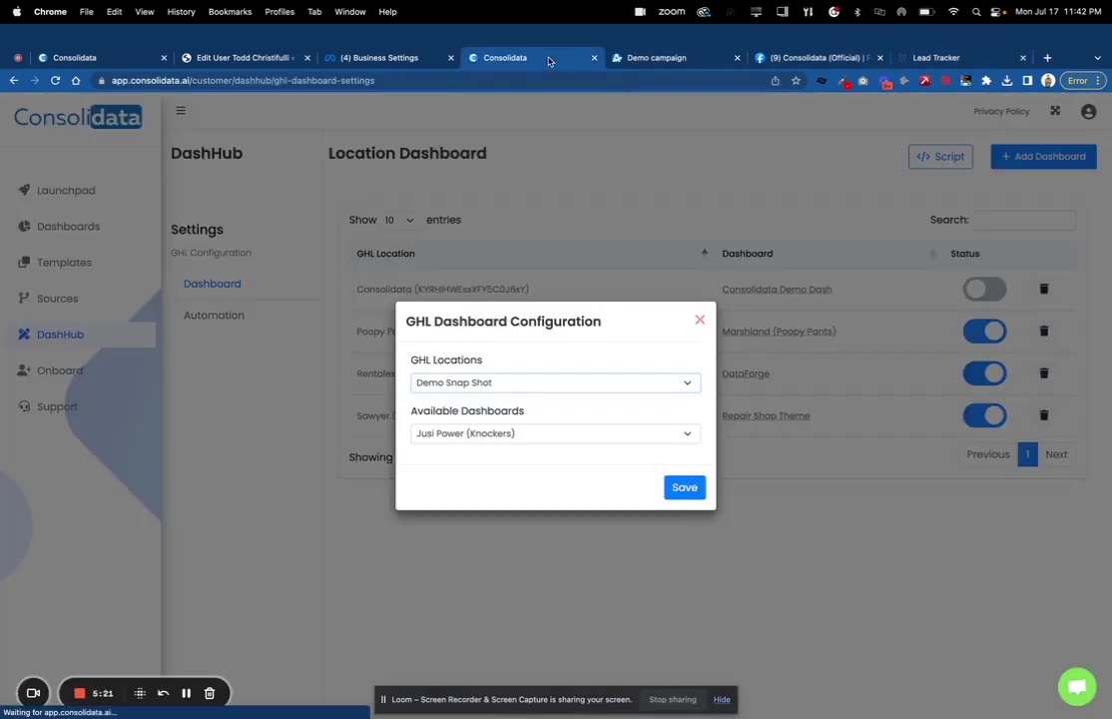
pyautogui.click(534, 377)
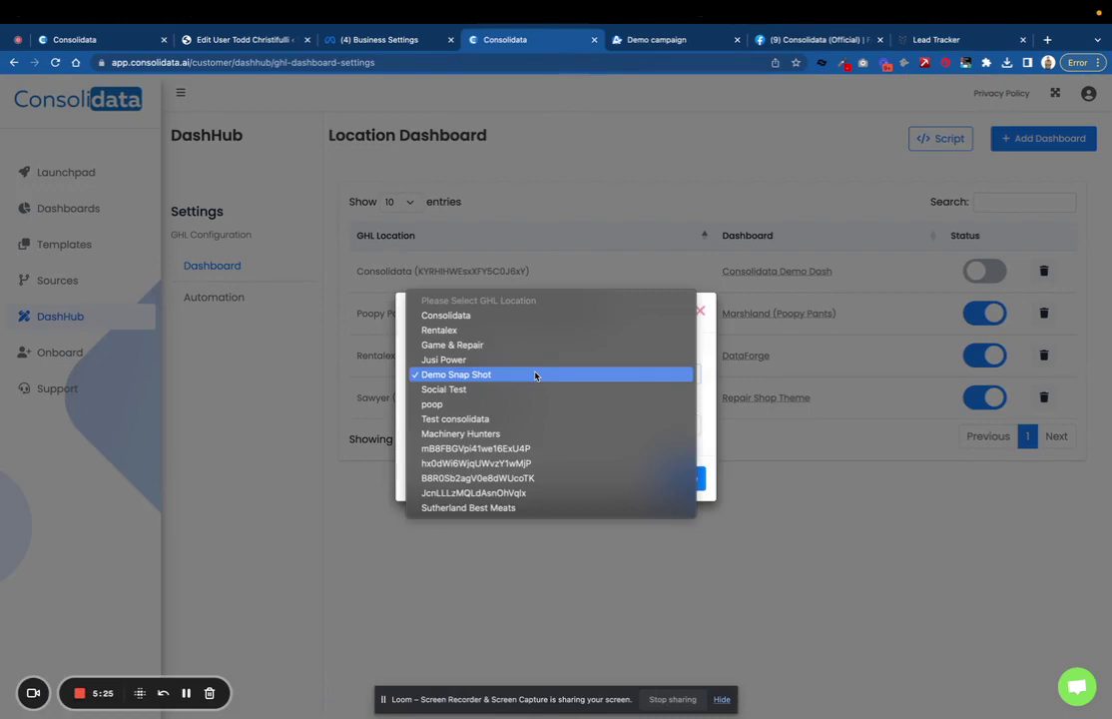
pyautogui.click(535, 375)
pyautogui.click(613, 426)
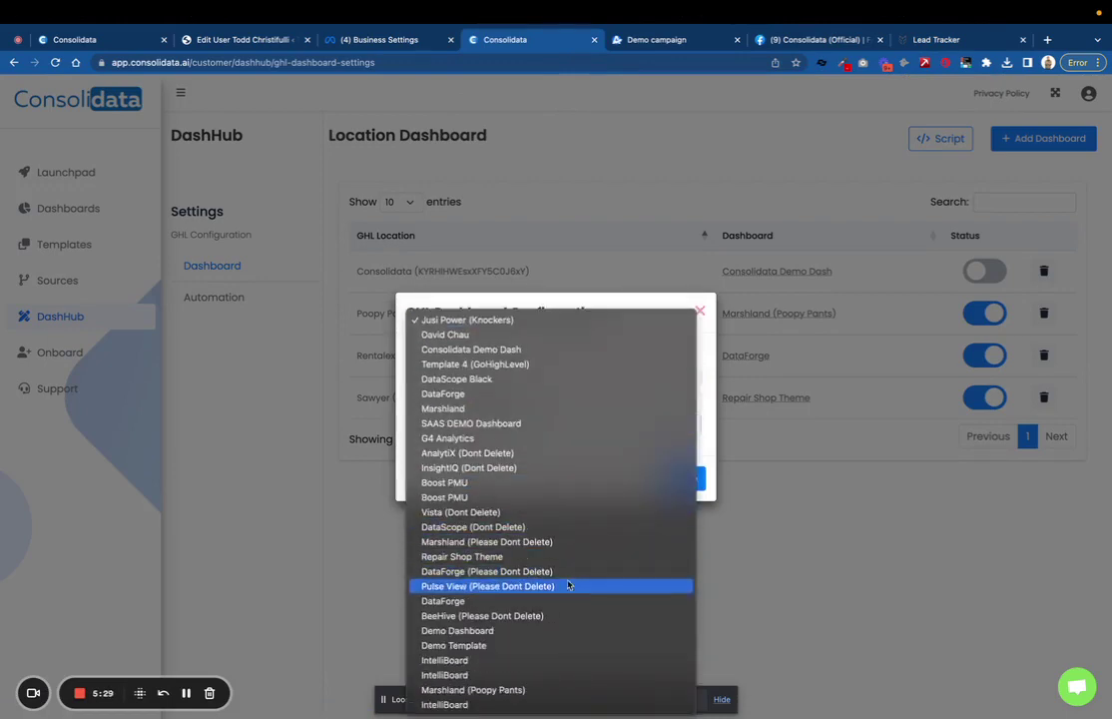
pyautogui.click(560, 600)
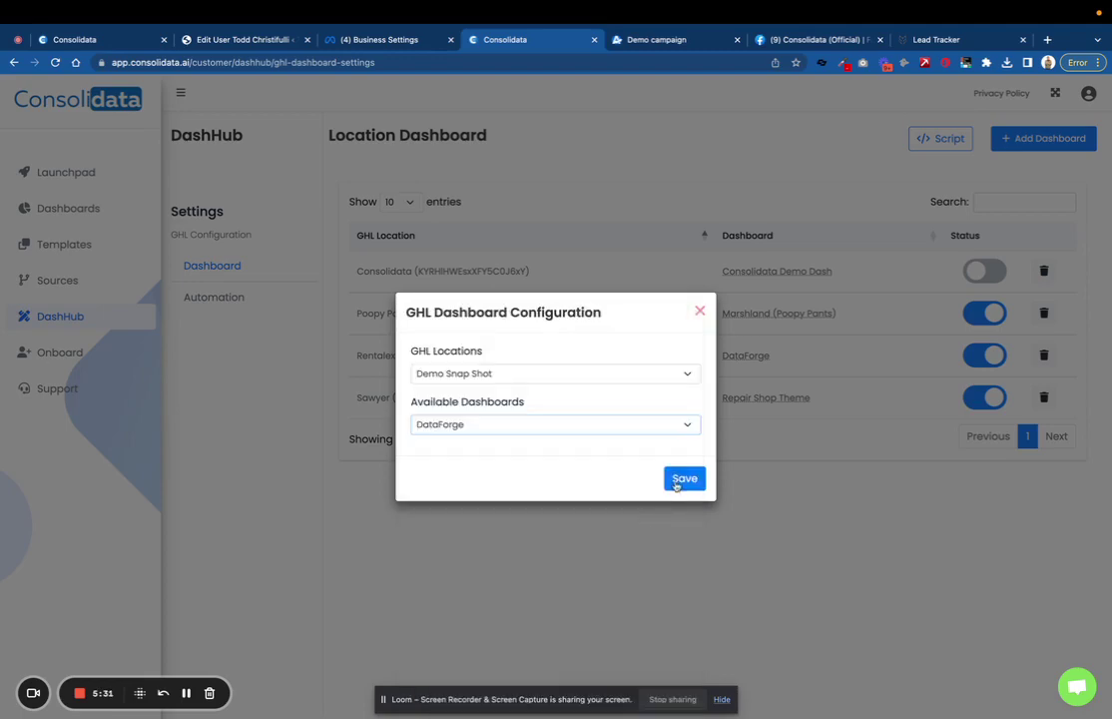
pyautogui.click(677, 480)
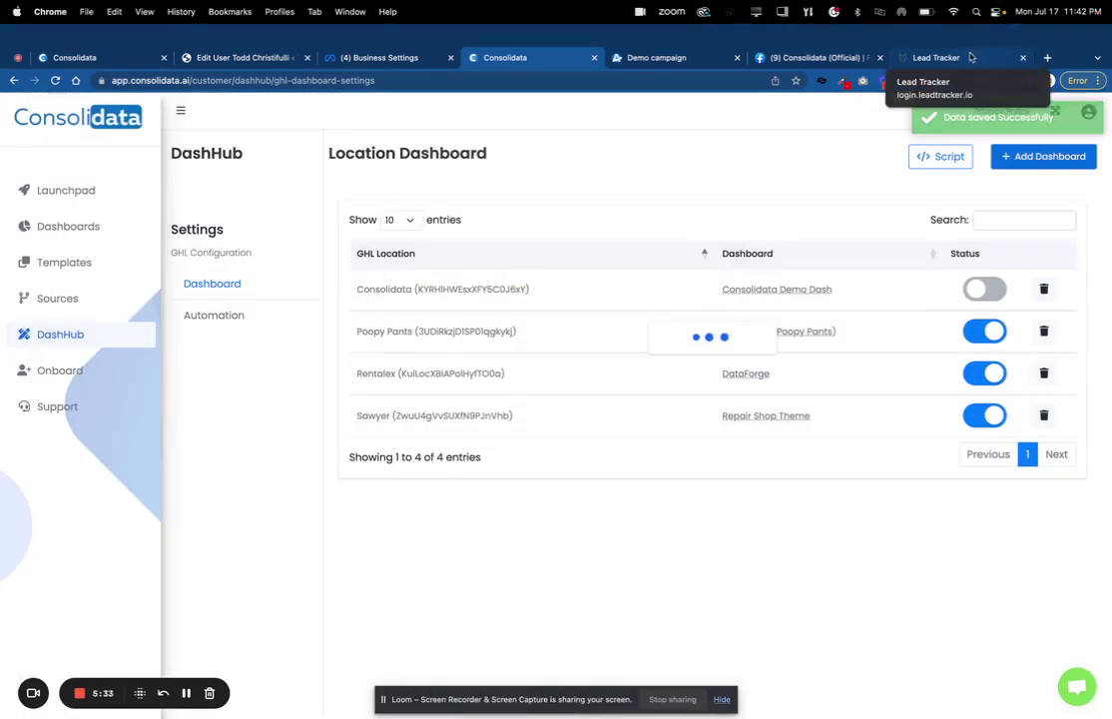
# Step: Switch Lead Tracker to the Demo Snap Shot sub-account, whose dashboard shows CPA $179.1
pyautogui.click(933, 39)
pyautogui.click(85, 130)
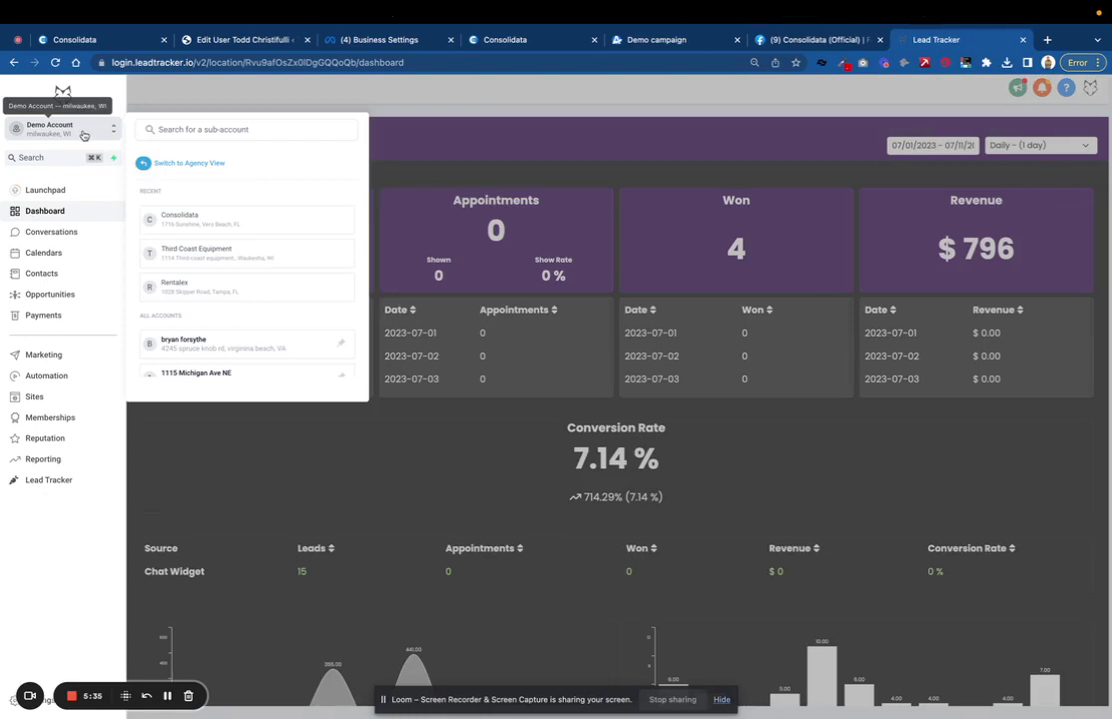
pyautogui.write('c')
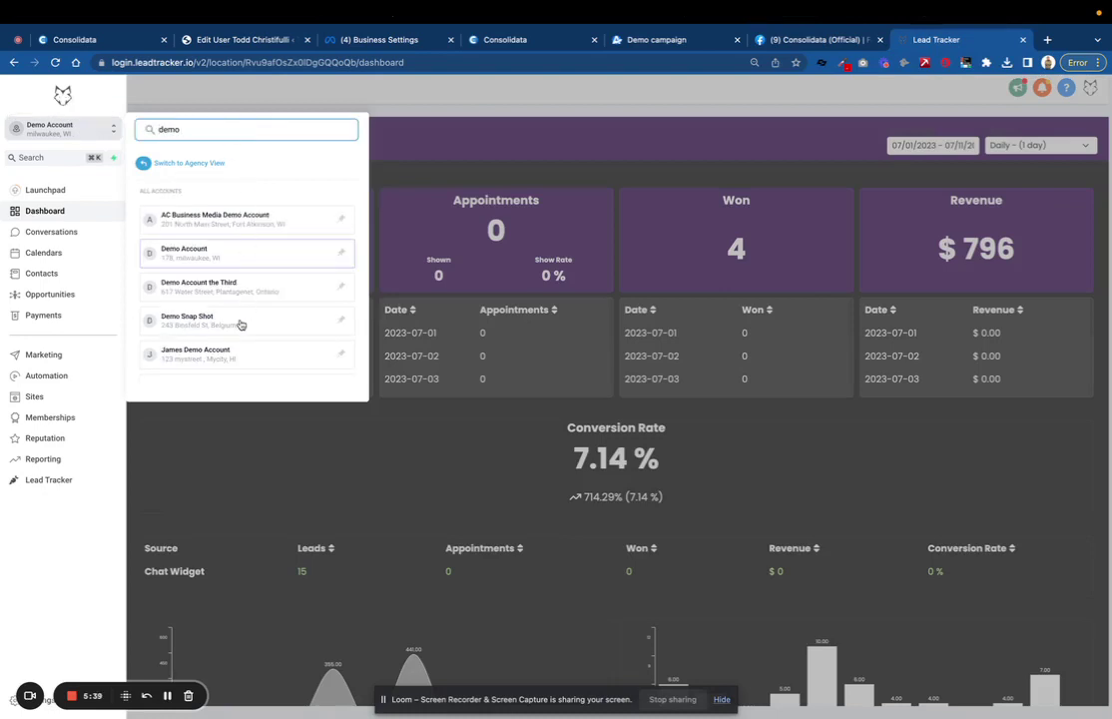
pyautogui.click(240, 325)
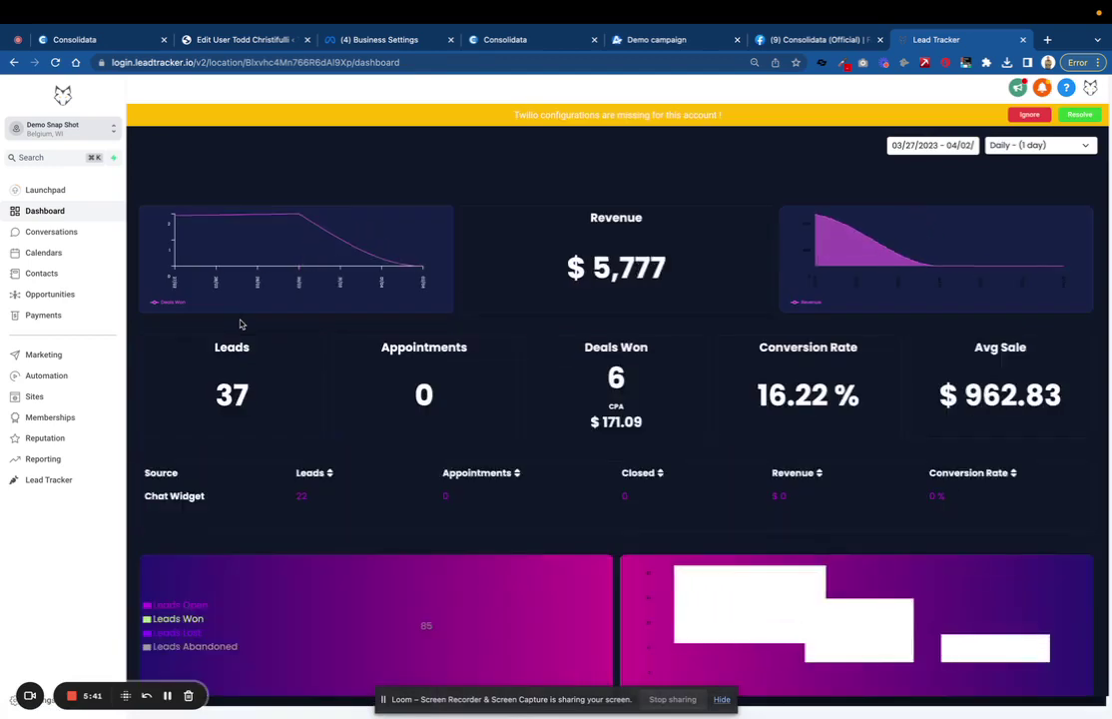
# Step: Ignore the Twilio warning and review the leads breakdown of 37 split 26, 6 and 5
pyautogui.click(1028, 116)
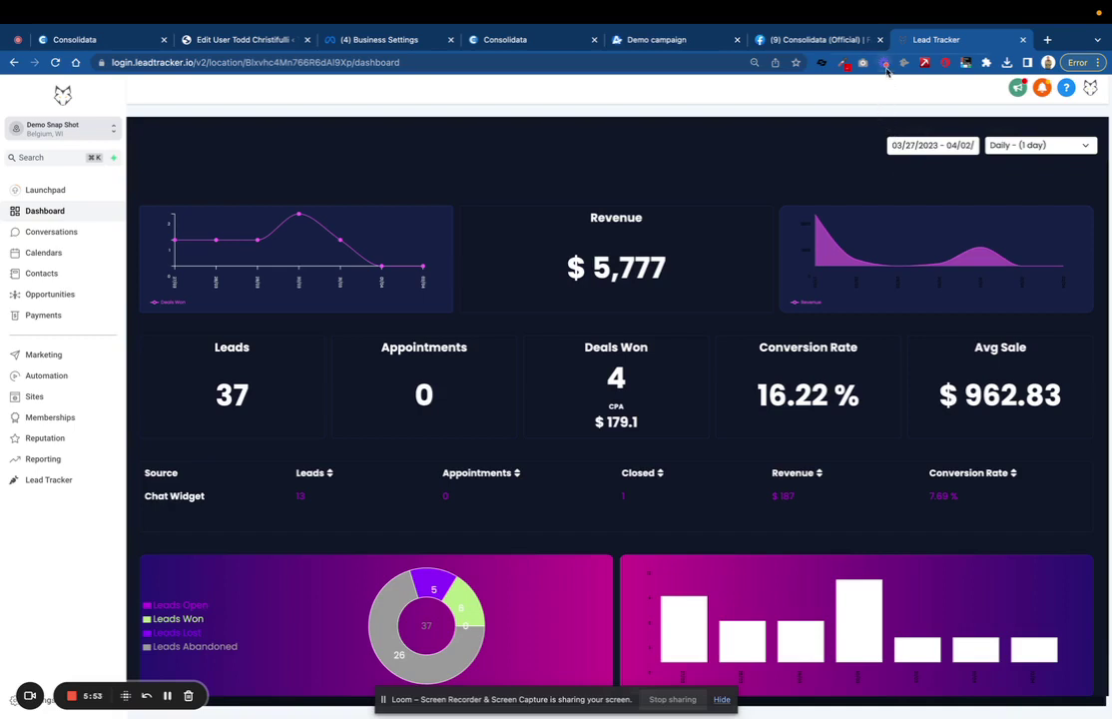
pyautogui.scroll(-1, 860, 128)
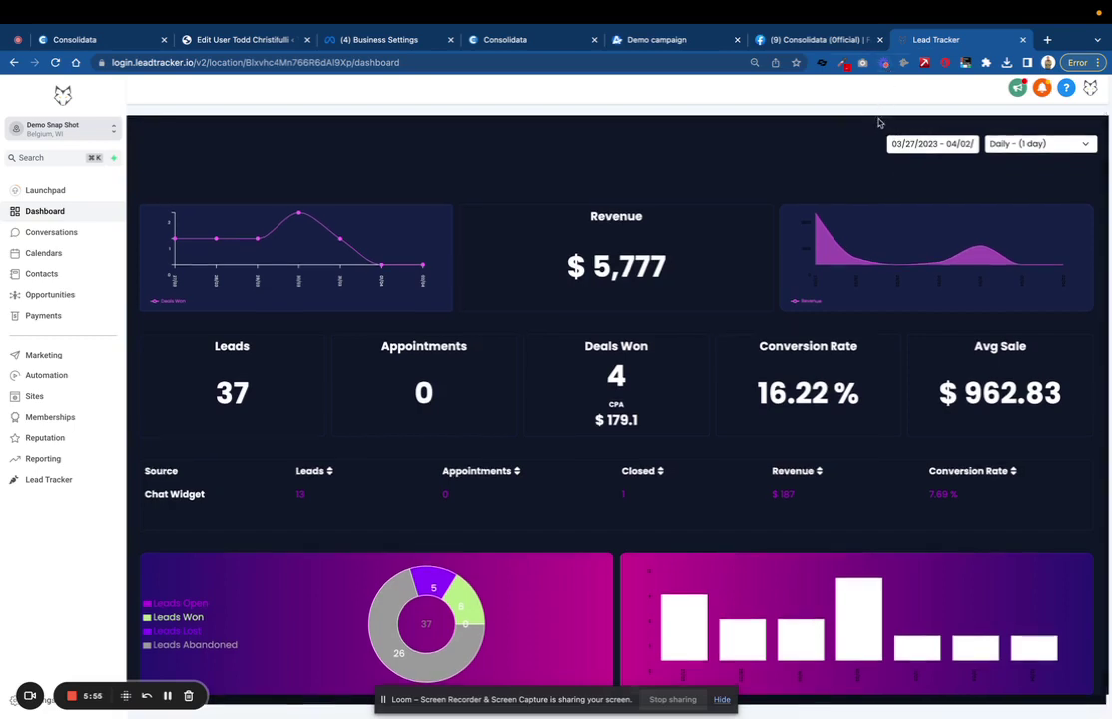